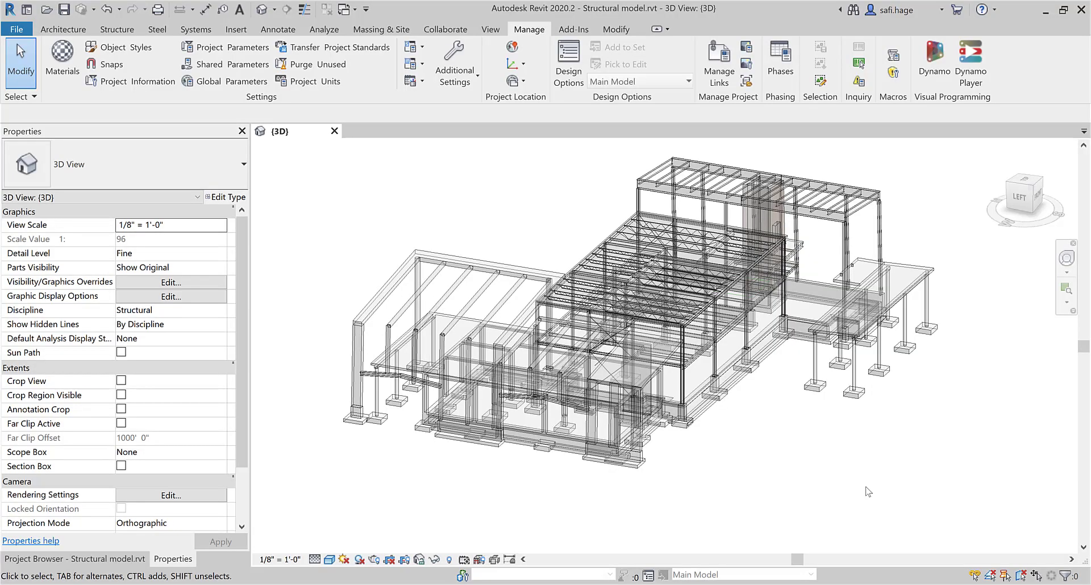
# Use VG to turn on 'Show analytical model categories in this view' for the 3D view.
pyautogui.press('v')
pyautogui.press('g')
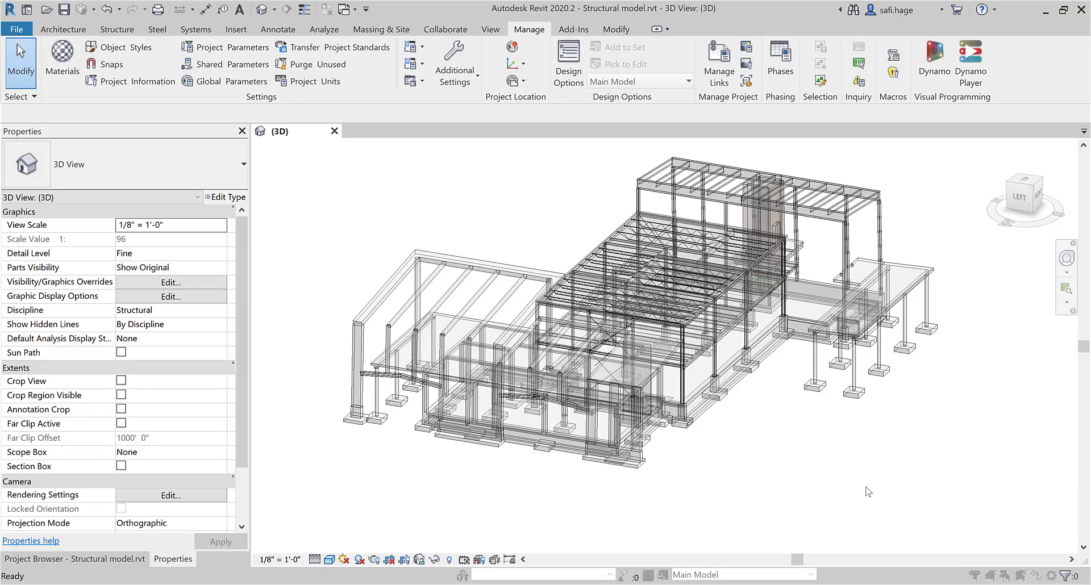
pyautogui.click(386, 108)
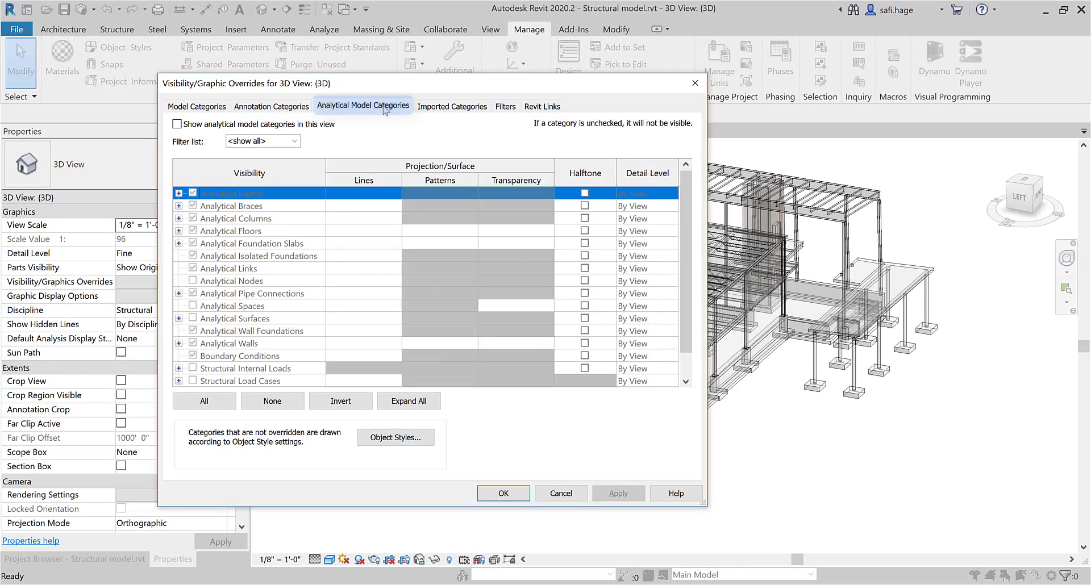
pyautogui.click(176, 124)
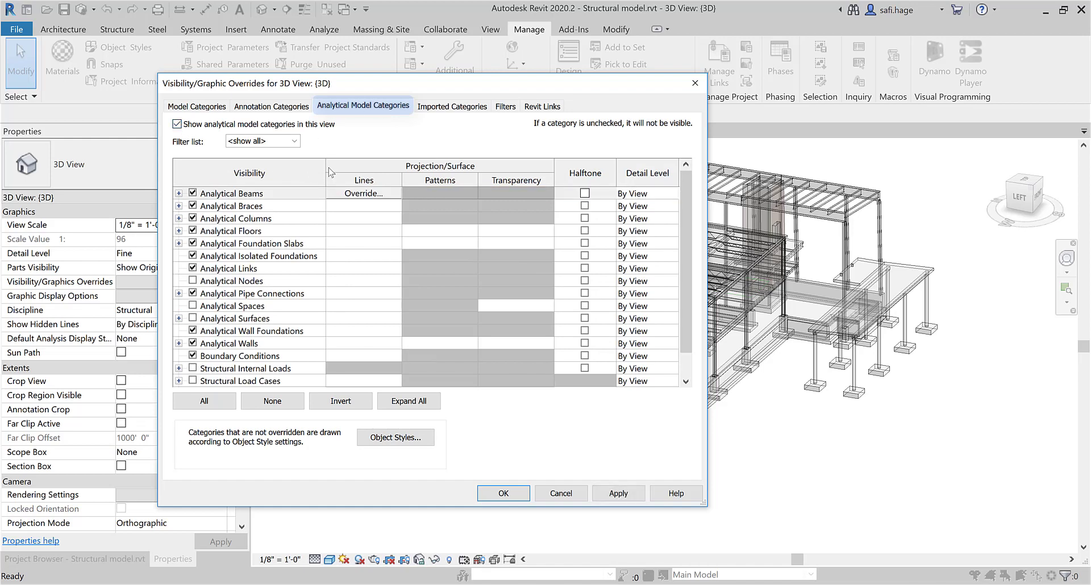
pyautogui.moveTo(327, 166); pyautogui.dragTo(356, 166)
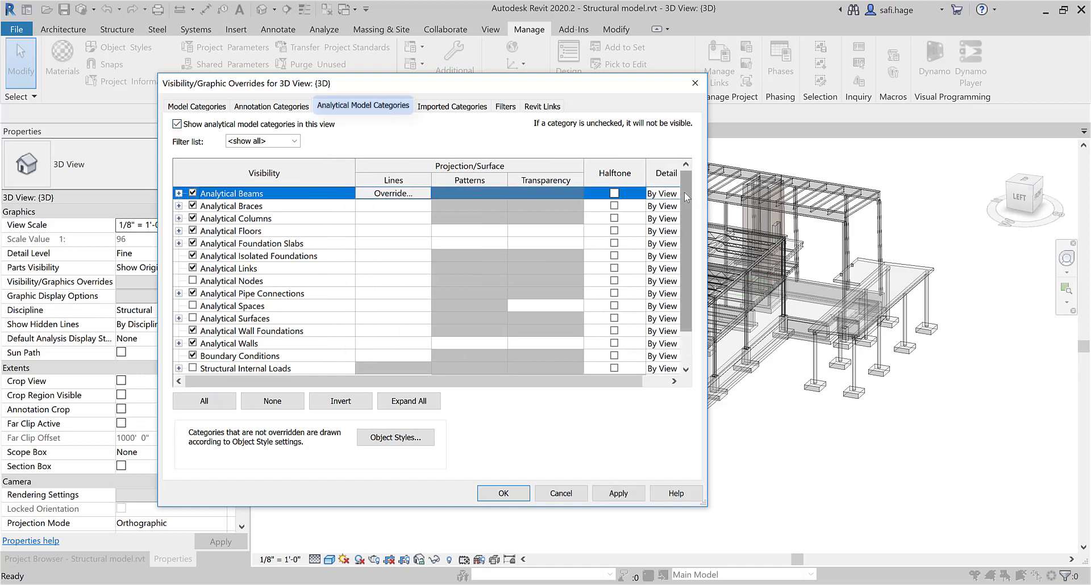
pyautogui.moveTo(684, 206); pyautogui.dragTo(687, 227)
pyautogui.click(503, 493)
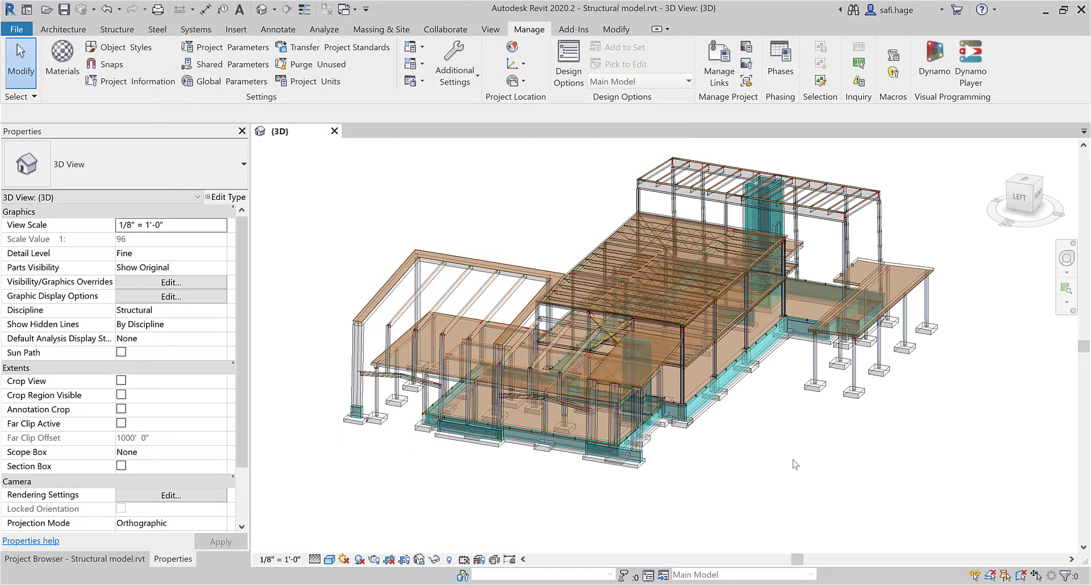
# Zoom to the front columns and toggle a round concrete column's Enable Analytical Model off and on.
pyautogui.keyDown('shift'); pyautogui.moveTo(857, 442); pyautogui.dragTo(591, 418, button='middle'); pyautogui.keyUp('shift')
pyautogui.scroll(2, 843, 419)
pyautogui.scroll(5, 844, 419)
pyautogui.click(527, 375)
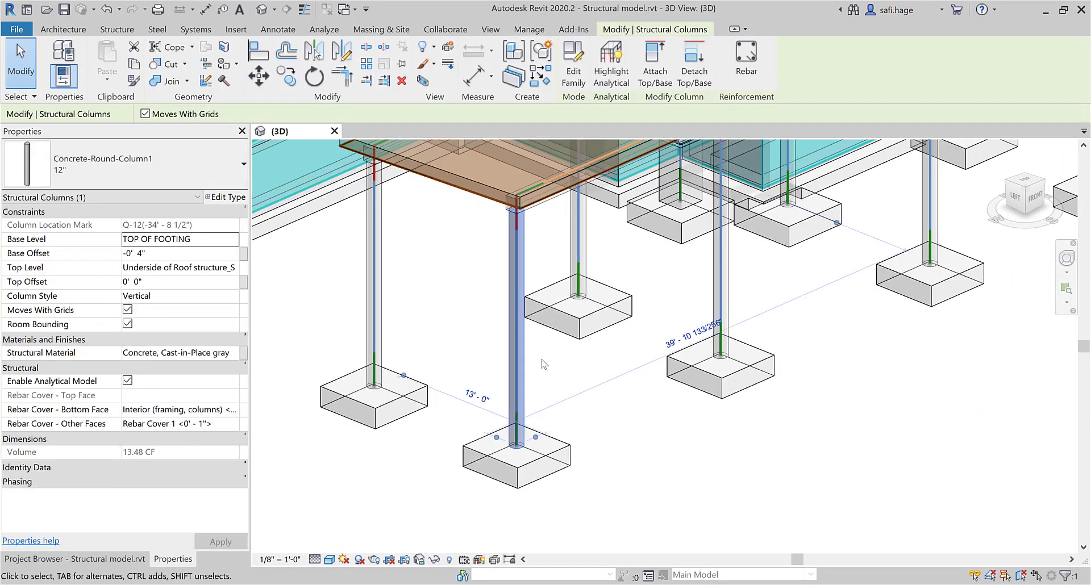
pyautogui.click(127, 380)
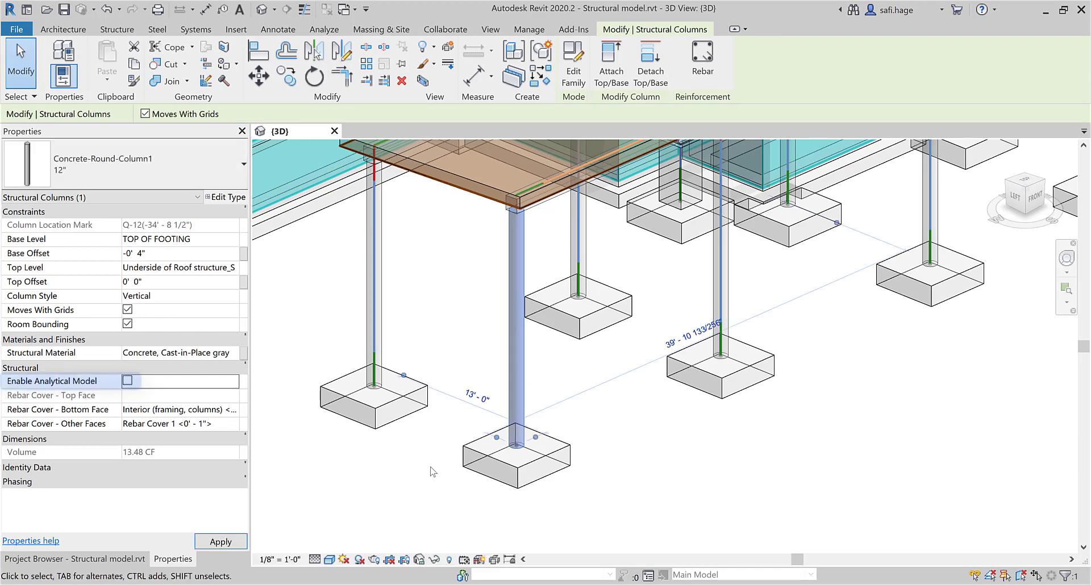
pyautogui.click(128, 381)
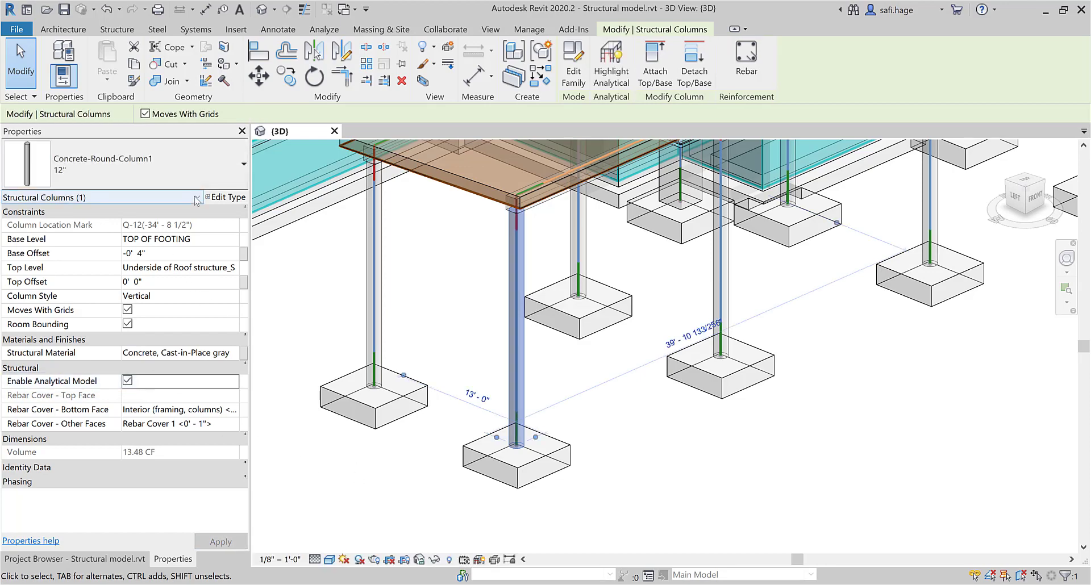
pyautogui.click(122, 197)
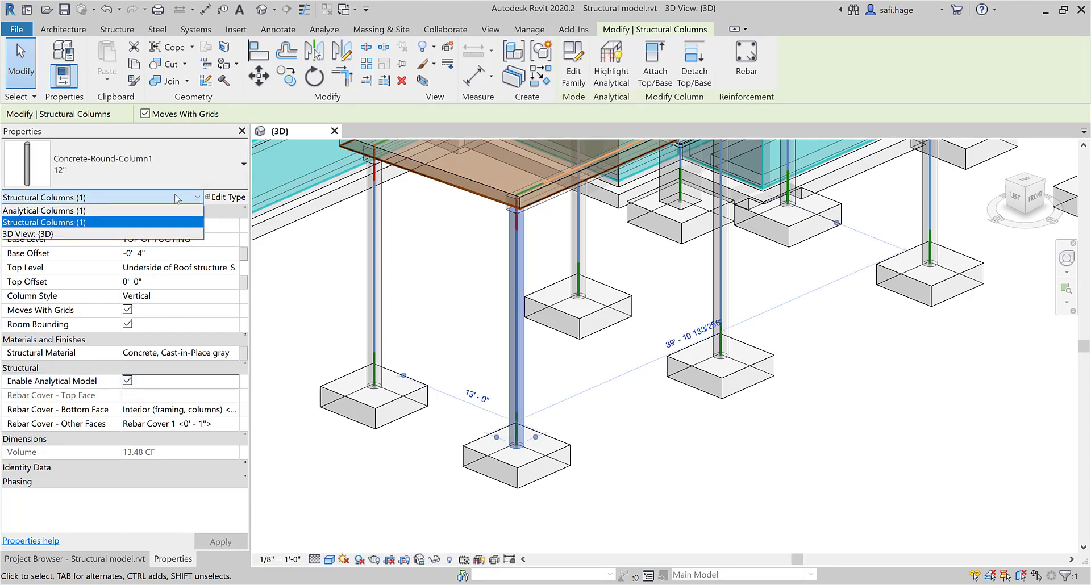
# Switch Properties to Analytical Columns (1) and keep Analyze As at Gravity.
pyautogui.click(60, 211)
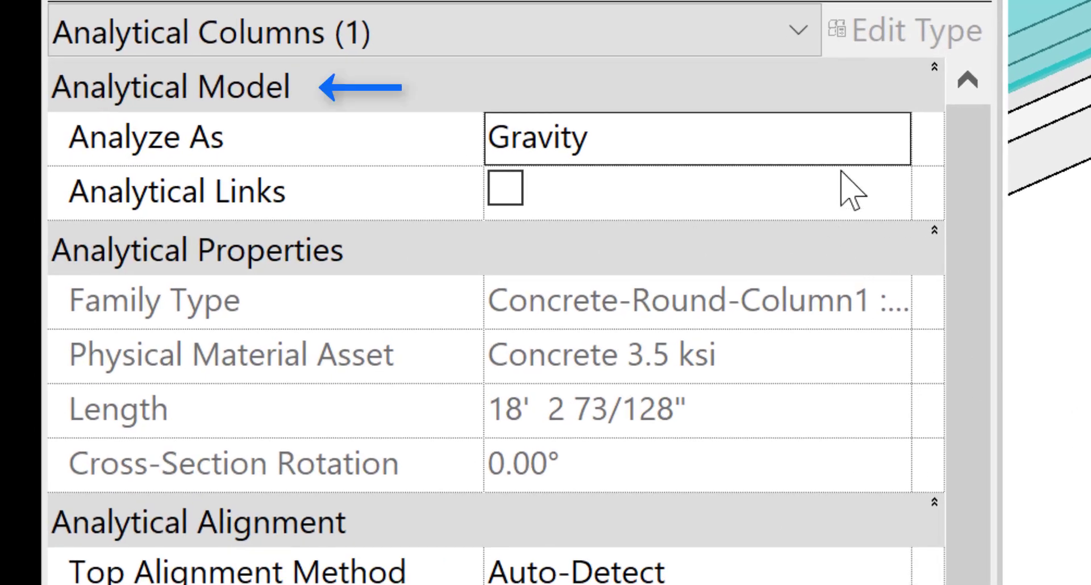
pyautogui.click(890, 138)
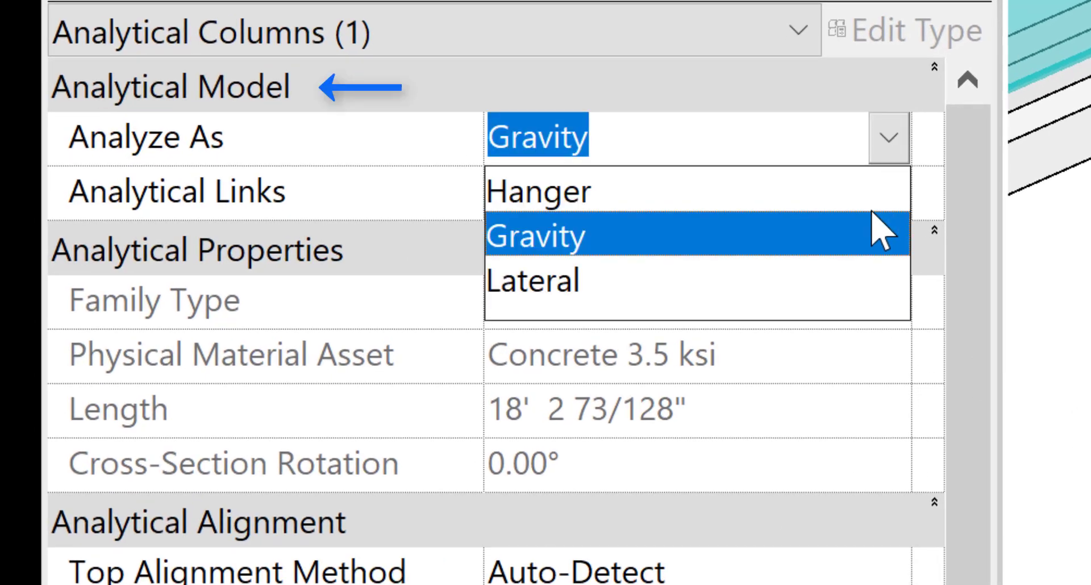
pyautogui.click(889, 138)
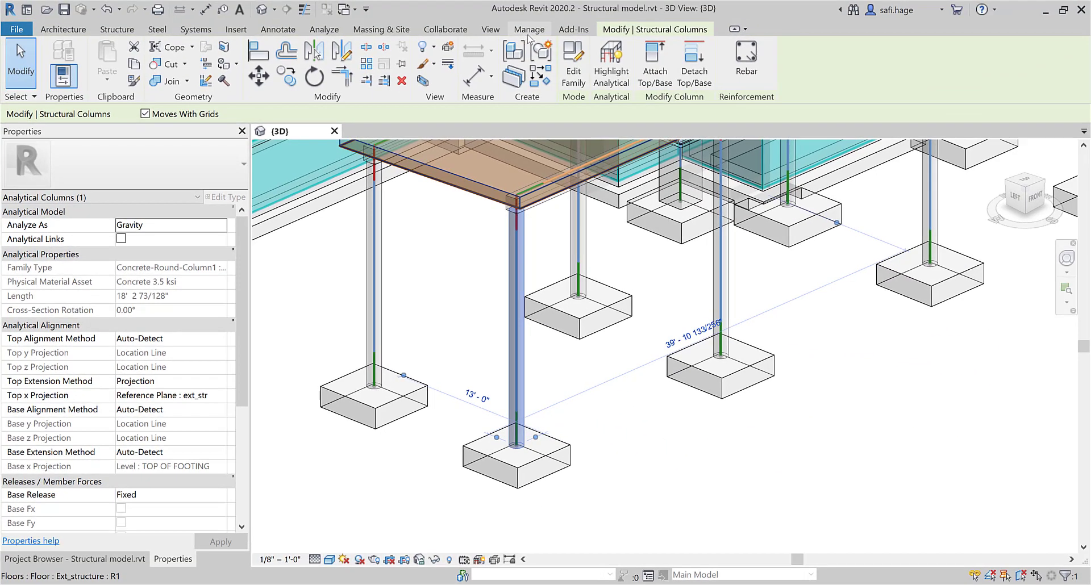
pyautogui.click(522, 33)
pyautogui.click(62, 57)
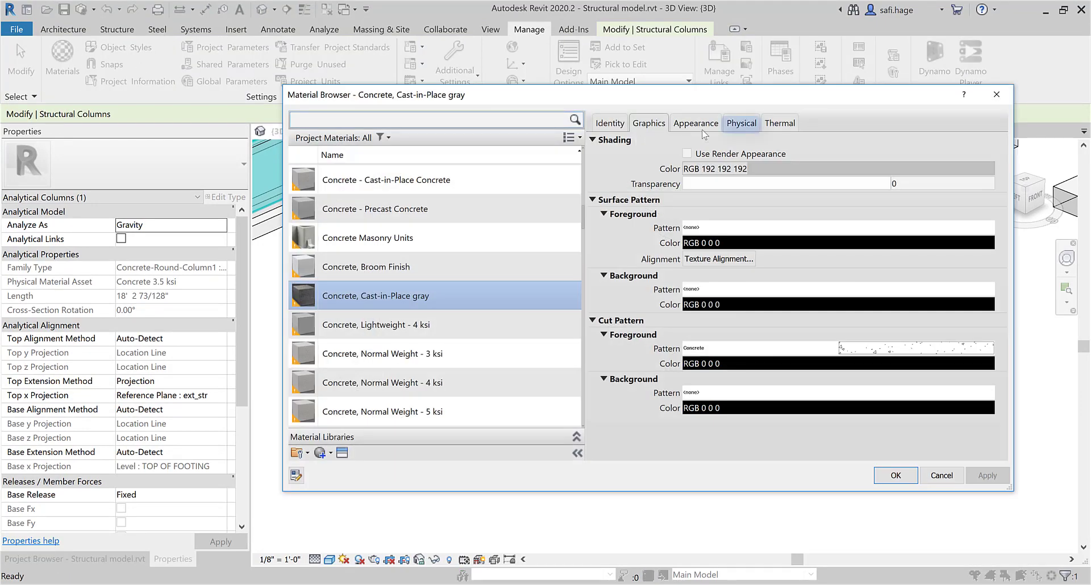
pyautogui.click(737, 124)
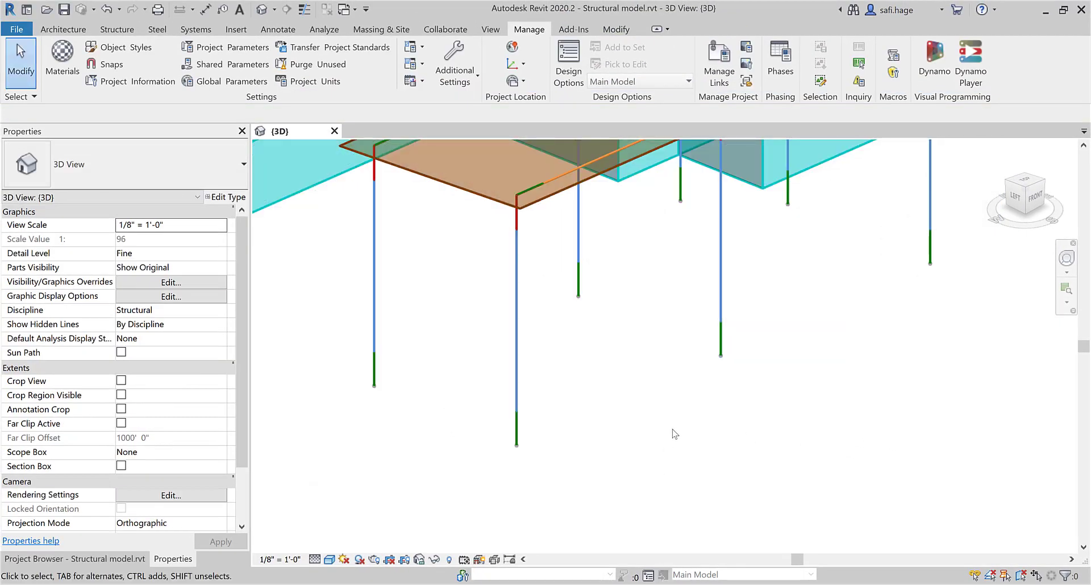
# Set the front analytical column's Top Alignment Method to Projection and review the analytical model settings.
pyautogui.moveTo(675, 438); pyautogui.dragTo(639, 487, button='middle')
pyautogui.click(678, 382)
pyautogui.keyDown('shift'); pyautogui.moveTo(678, 382); pyautogui.dragTo(673, 421, button='middle'); pyautogui.keyUp('shift')
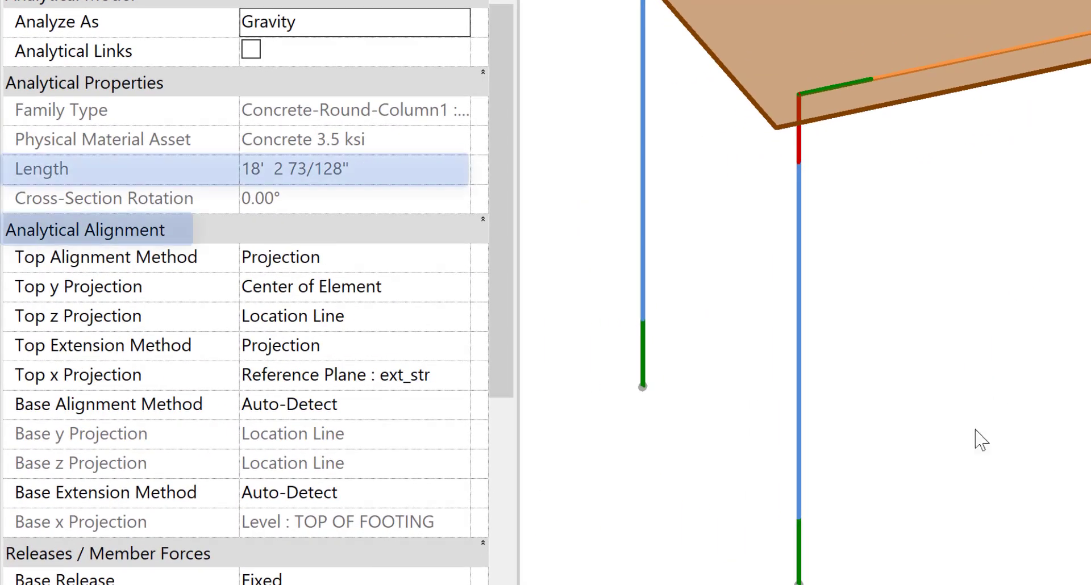
pyautogui.click(425, 254)
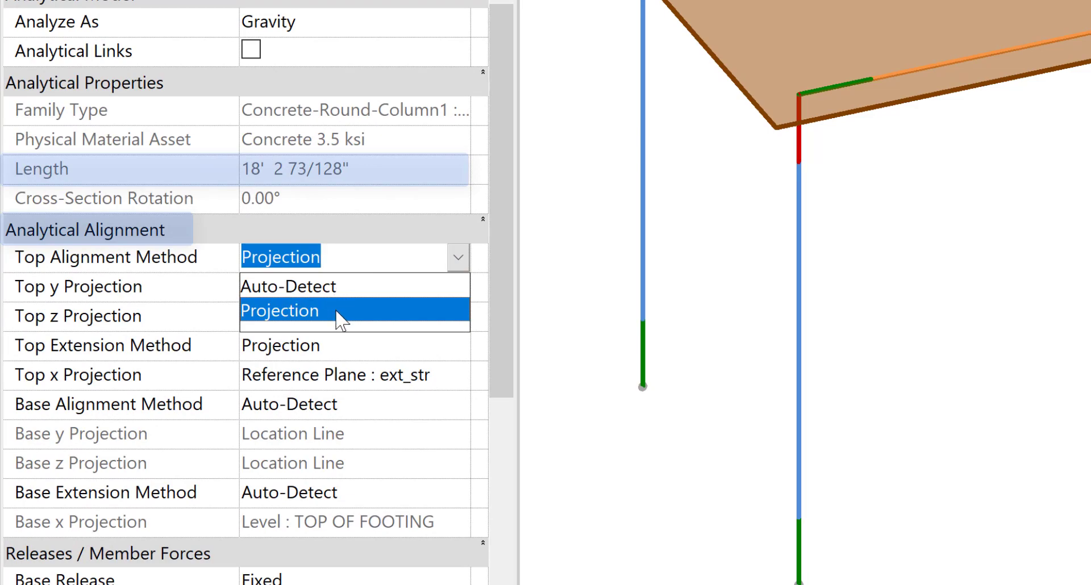
pyautogui.press('Return')
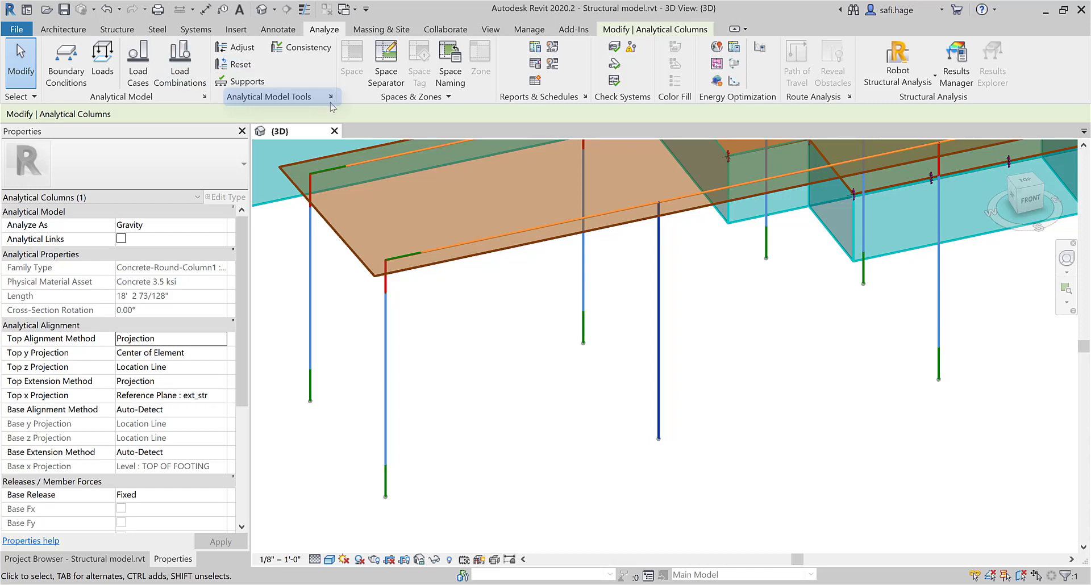
pyautogui.click(330, 97)
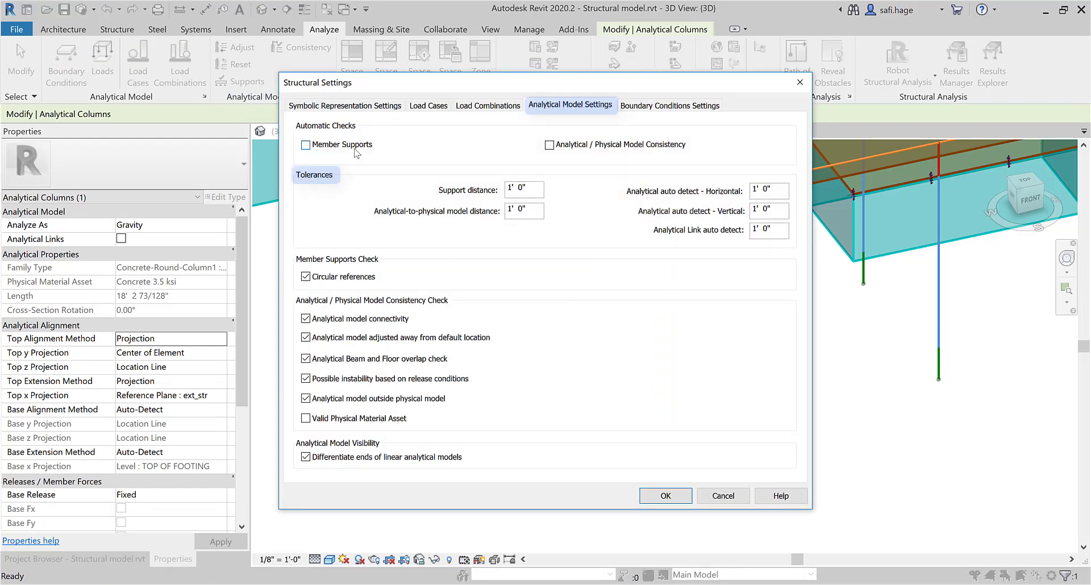
pyautogui.click(666, 497)
# Set the column's Top y Projection to Left of Element and keep Top x Projection at Reference Plane : ext_str.
pyautogui.click(228, 354)
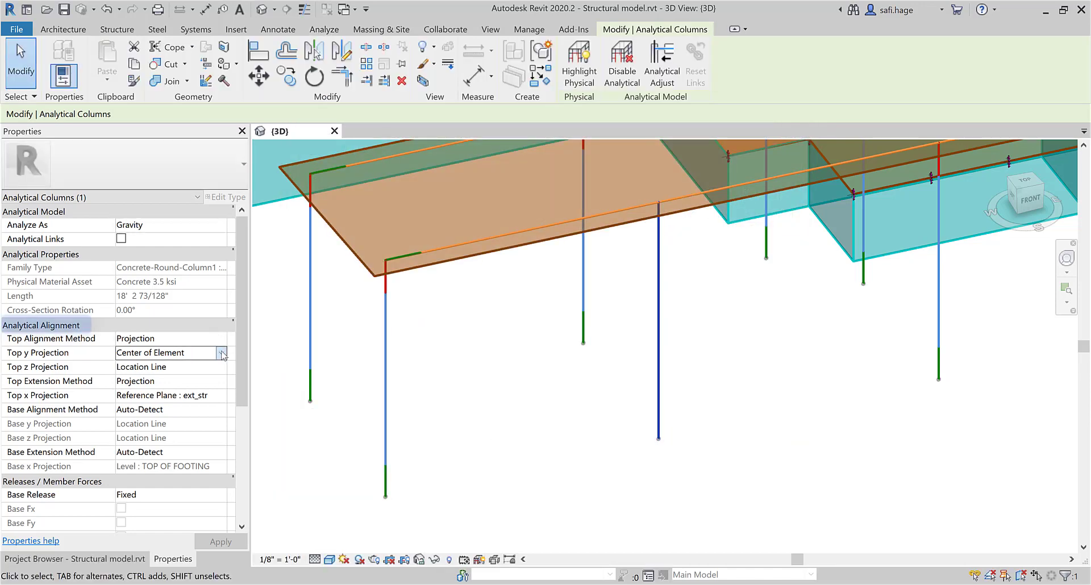
pyautogui.click(222, 352)
pyautogui.click(147, 368)
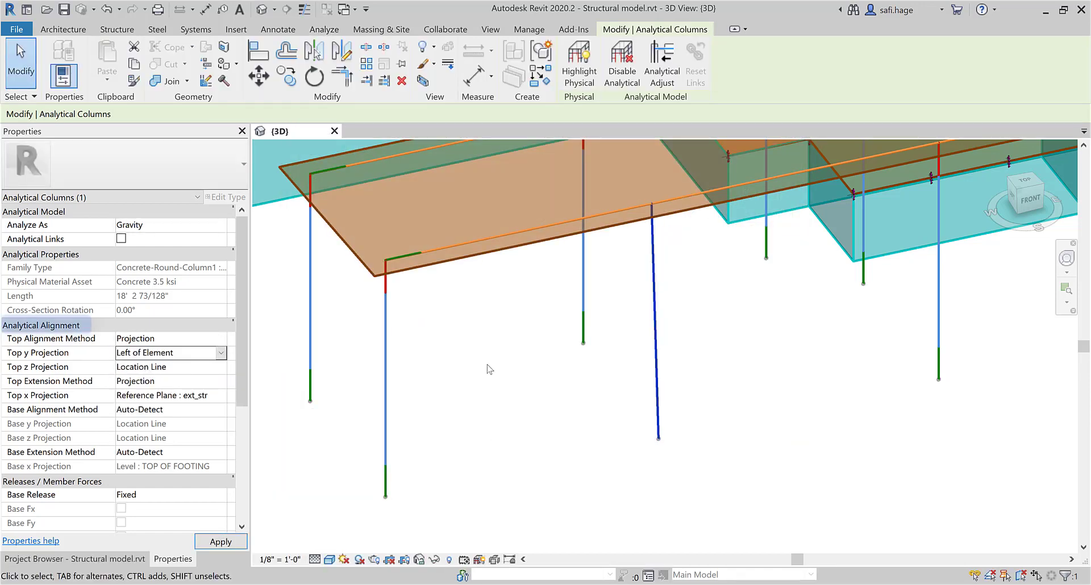
pyautogui.click(224, 397)
pyautogui.click(221, 396)
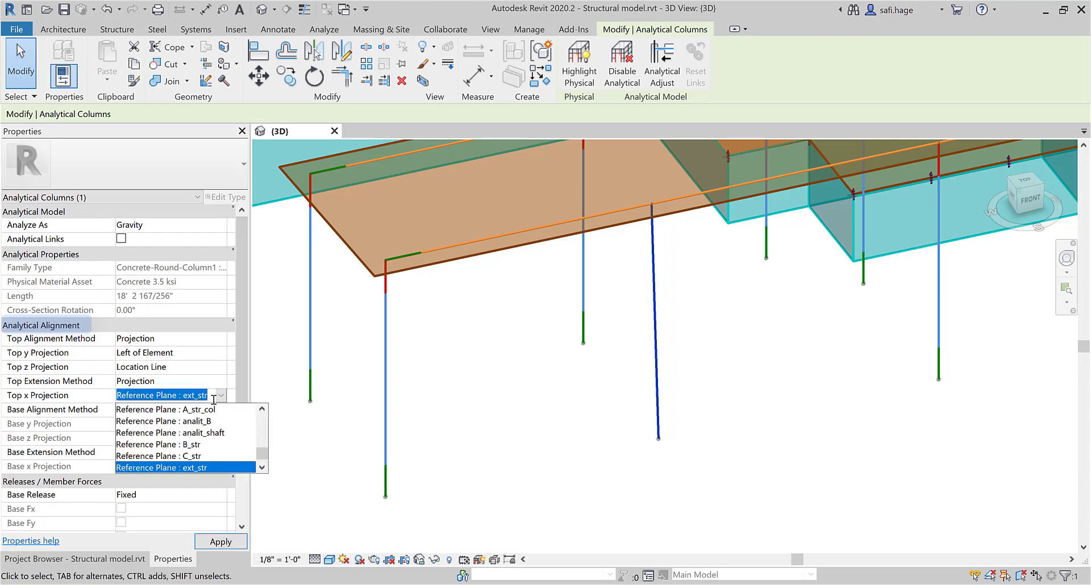
pyautogui.scroll(5, 215, 418)
pyautogui.scroll(3, 214, 418)
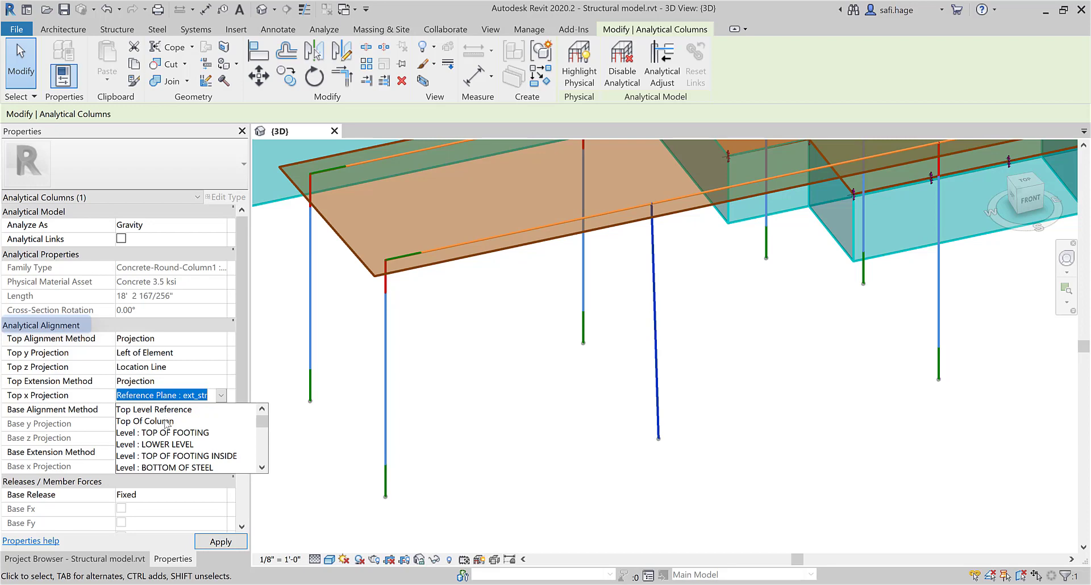
pyautogui.click(242, 395)
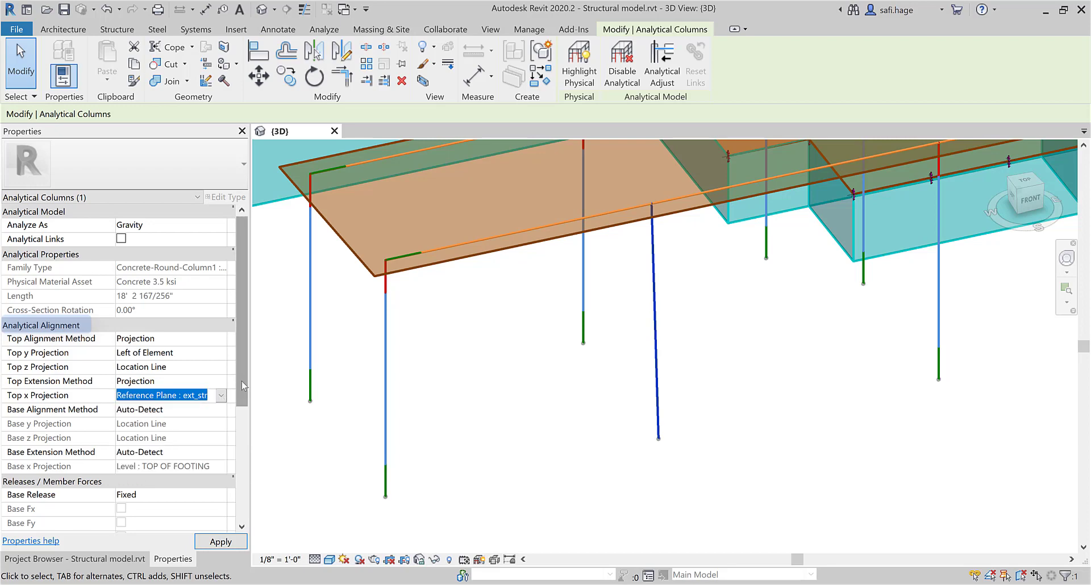
# Change Top y Projection to Right of Element, then reset Top Alignment Method to Auto-Detect.
pyautogui.click(223, 352)
pyautogui.click(220, 354)
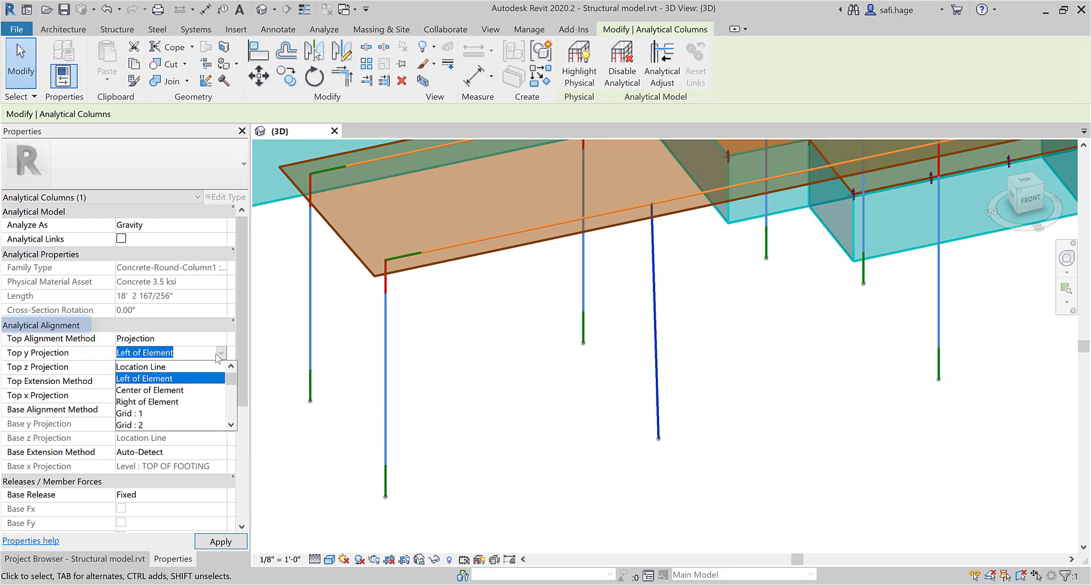
pyautogui.click(153, 402)
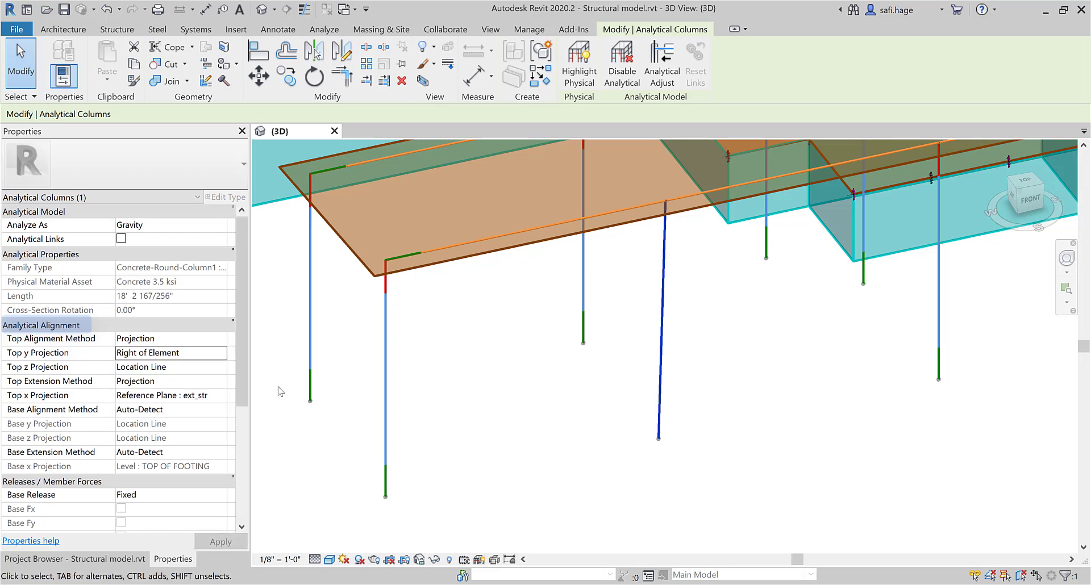
pyautogui.click(225, 341)
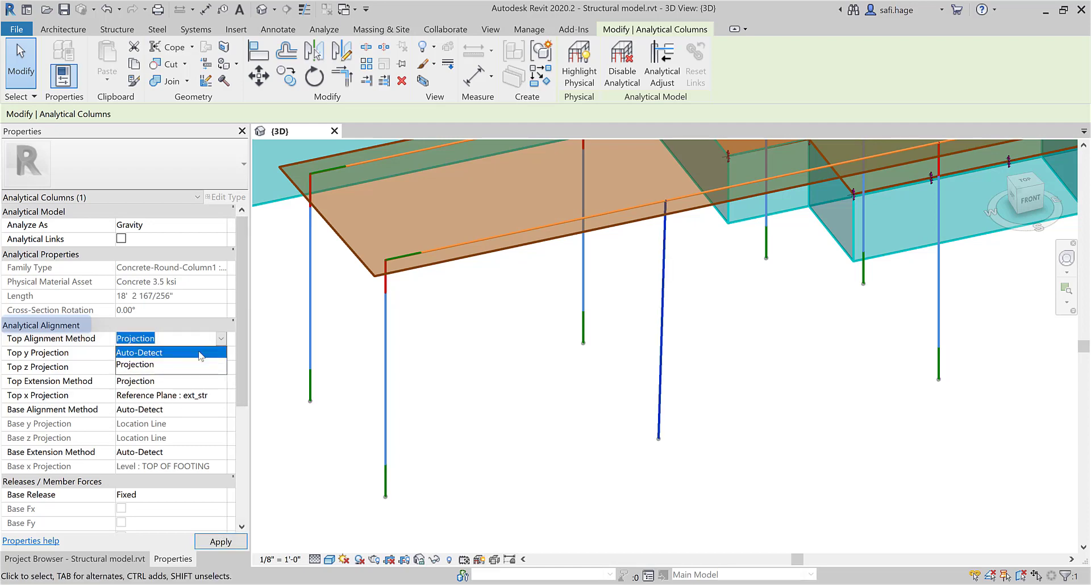
pyautogui.click(202, 352)
pyautogui.moveTo(709, 324); pyautogui.dragTo(911, 488, button='middle')
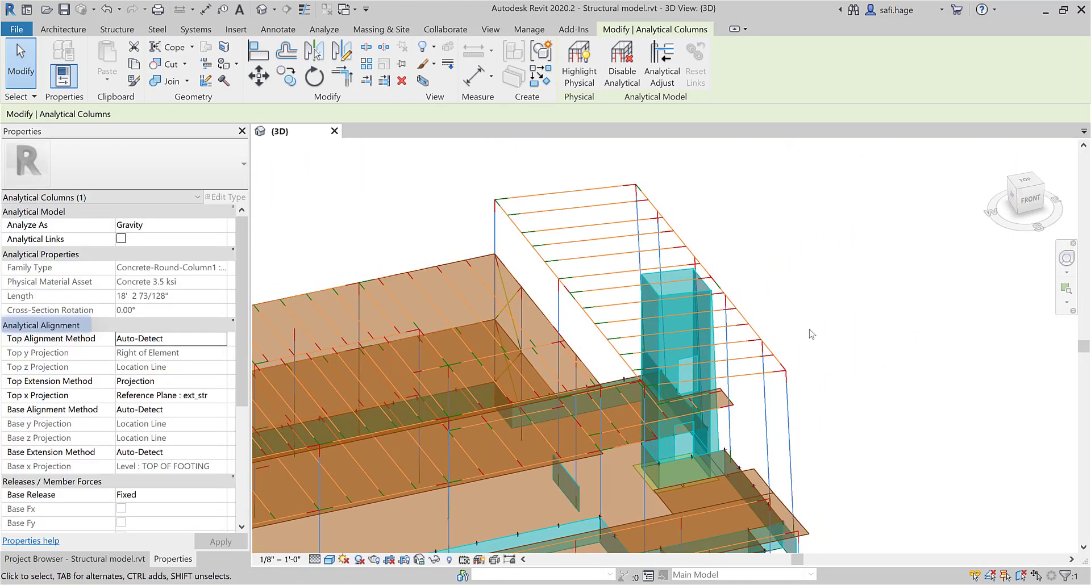
# Use Analytical Adjust to drag the slab-edge analytical beam's end node, lengthening the beam.
pyautogui.scroll(3, 801, 318)
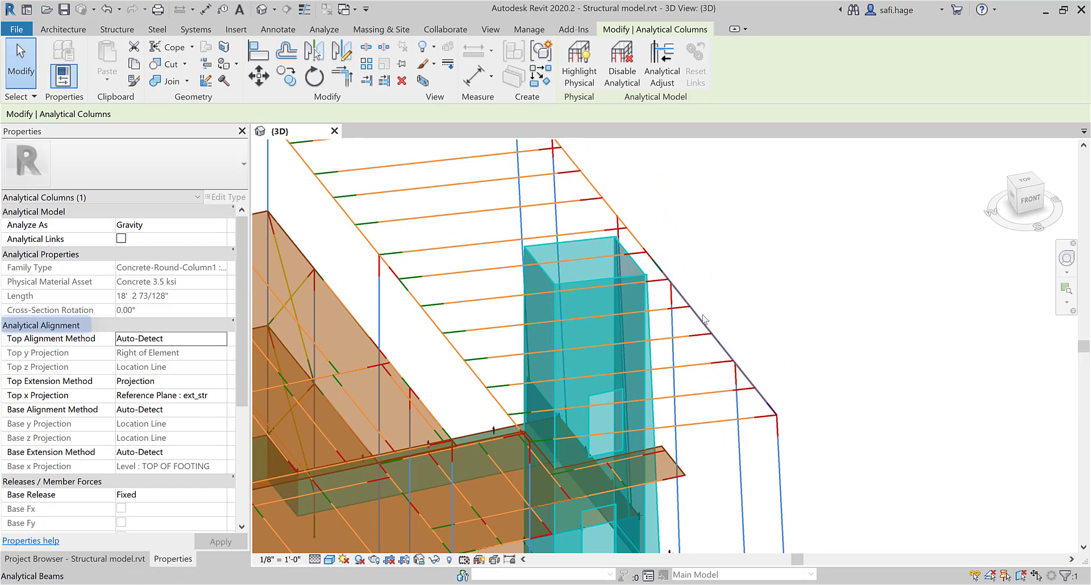
pyautogui.click(705, 313)
pyautogui.moveTo(772, 305); pyautogui.dragTo(713, 267, button='middle')
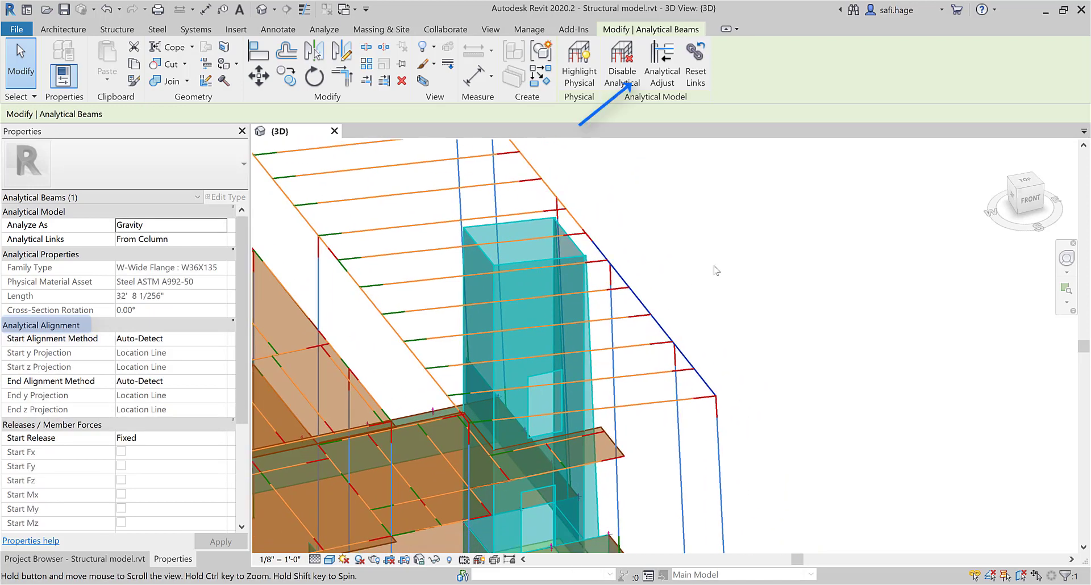
pyautogui.click(663, 64)
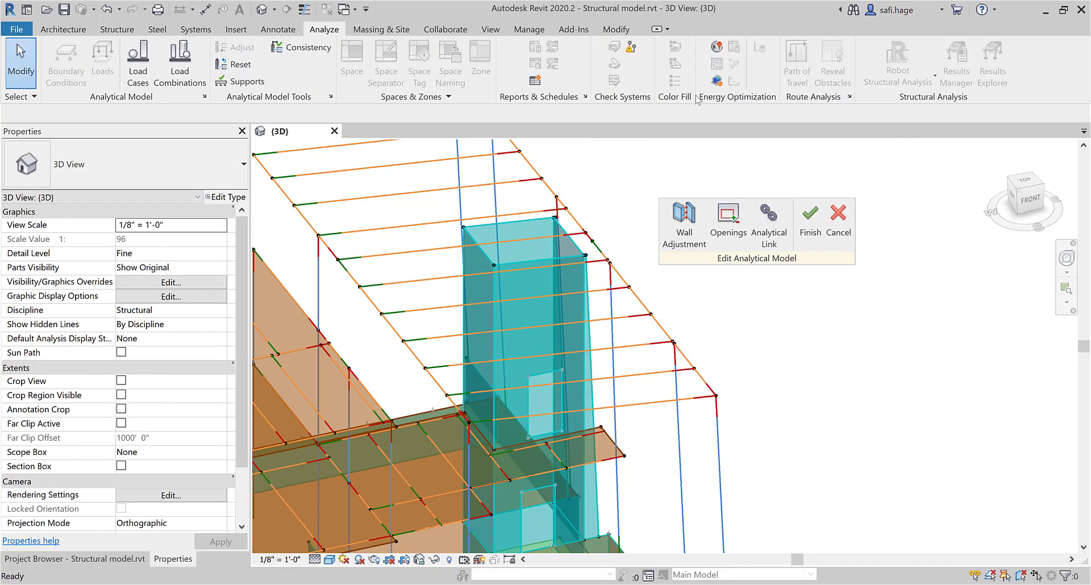
pyautogui.click(682, 353)
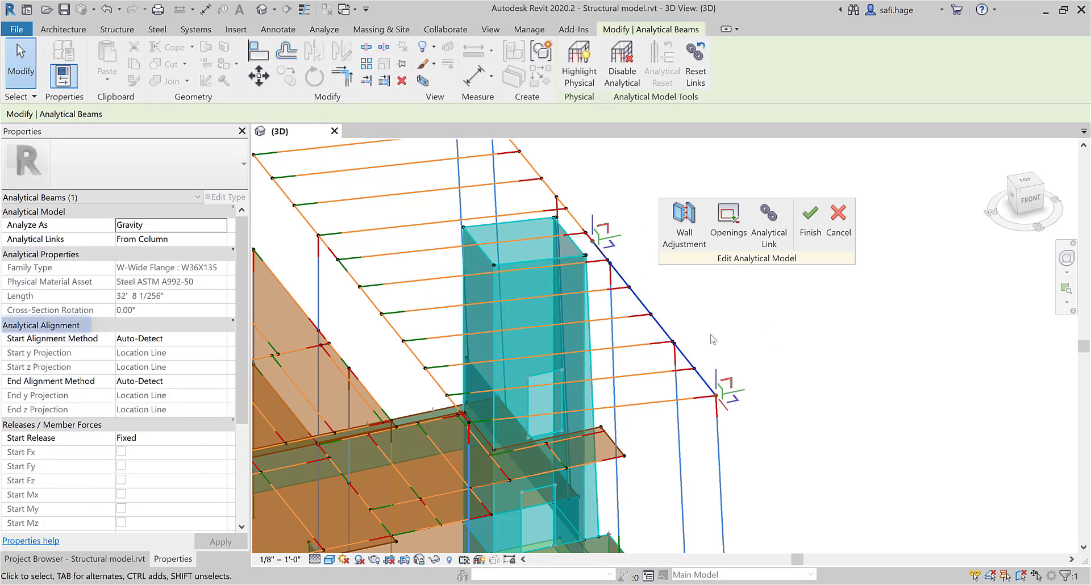
pyautogui.moveTo(719, 377); pyautogui.dragTo(722, 321)
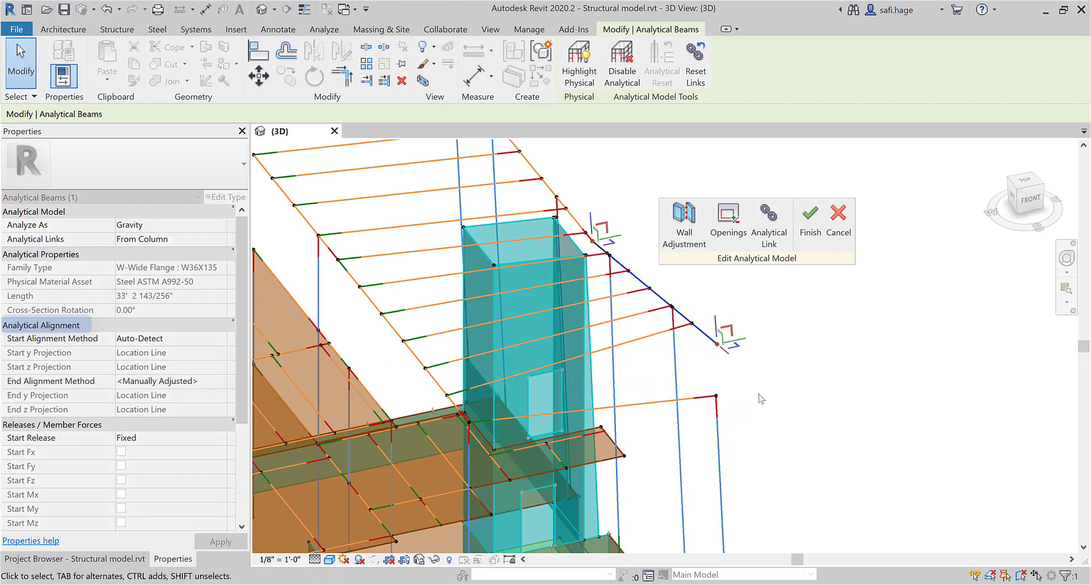
pyautogui.keyDown('shift'); pyautogui.moveTo(722, 321); pyautogui.dragTo(756, 391, button='middle'); pyautogui.keyUp('shift')
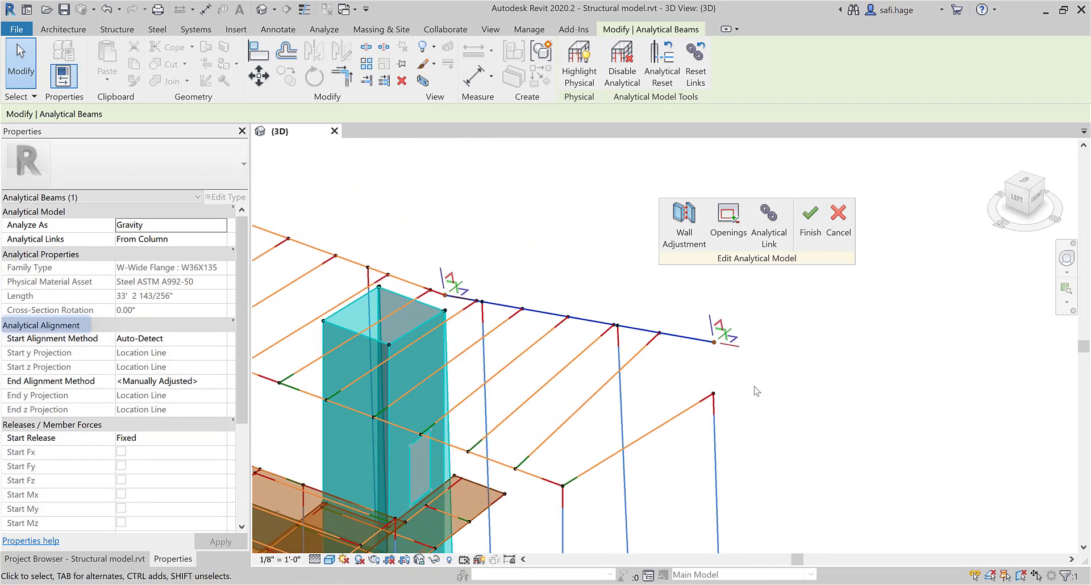
pyautogui.moveTo(728, 354); pyautogui.dragTo(702, 337)
pyautogui.click(784, 392)
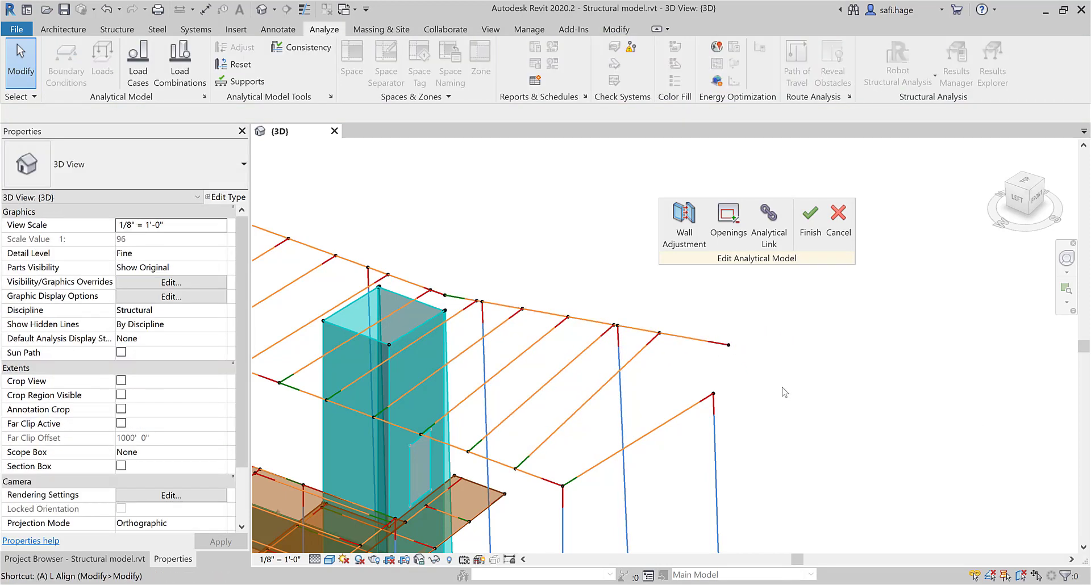
# Align the beam-end node to the neighbouring analytical node.
pyautogui.press('l')
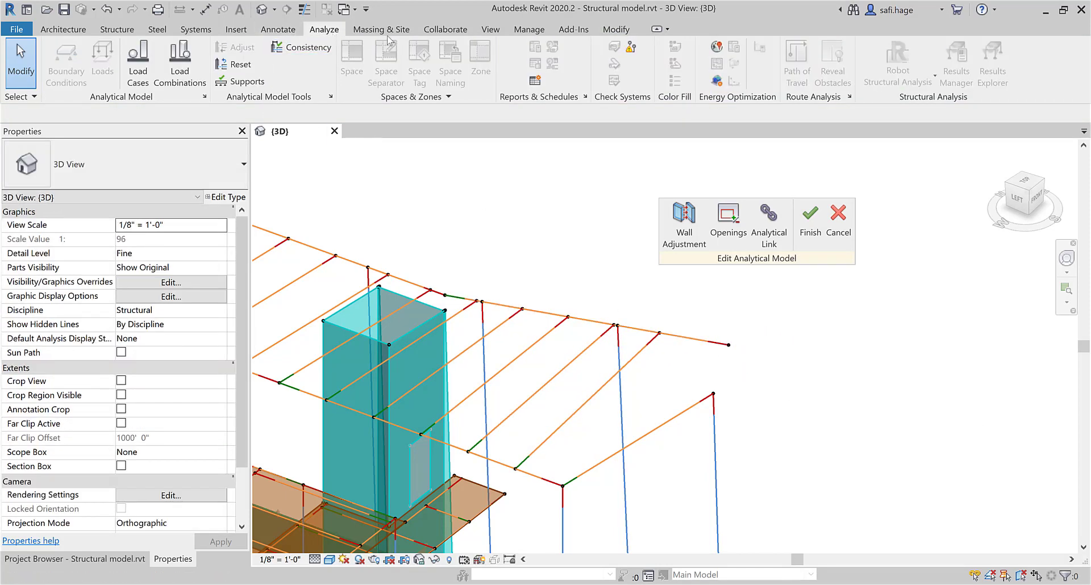
pyautogui.click(600, 30)
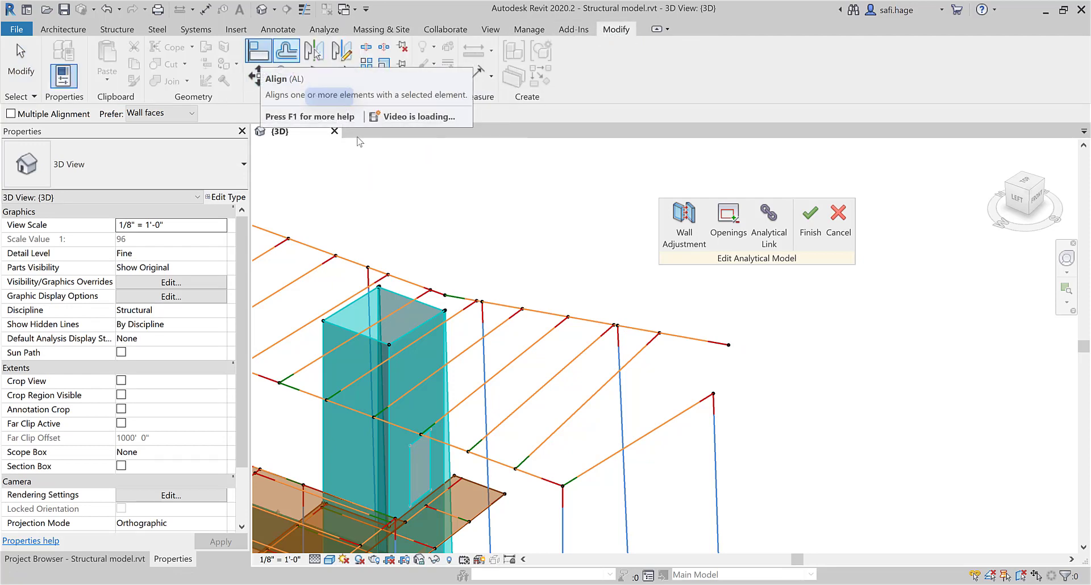
pyautogui.click(714, 394)
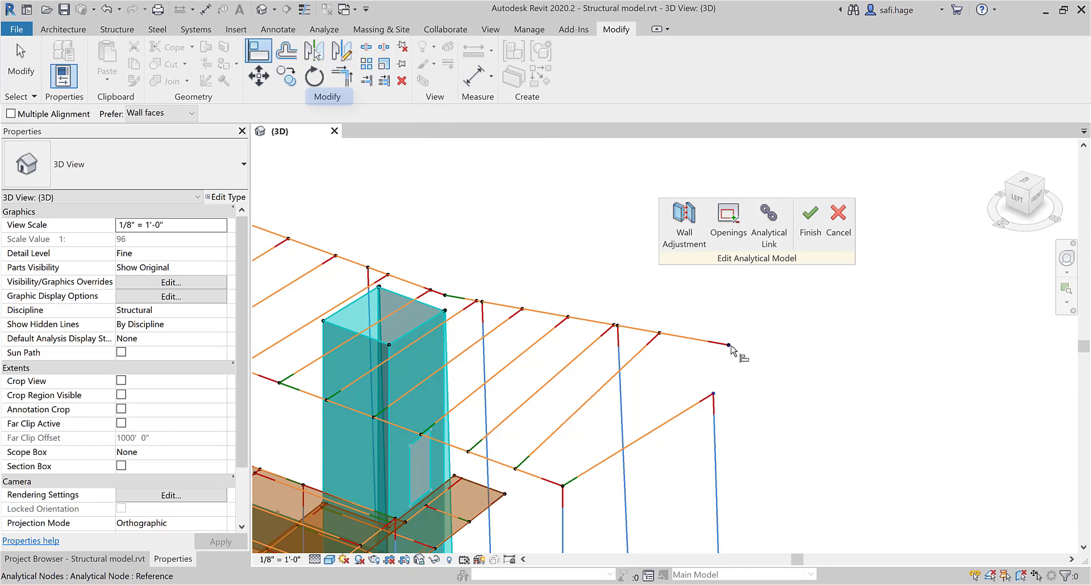
pyautogui.click(730, 346)
pyautogui.click(811, 230)
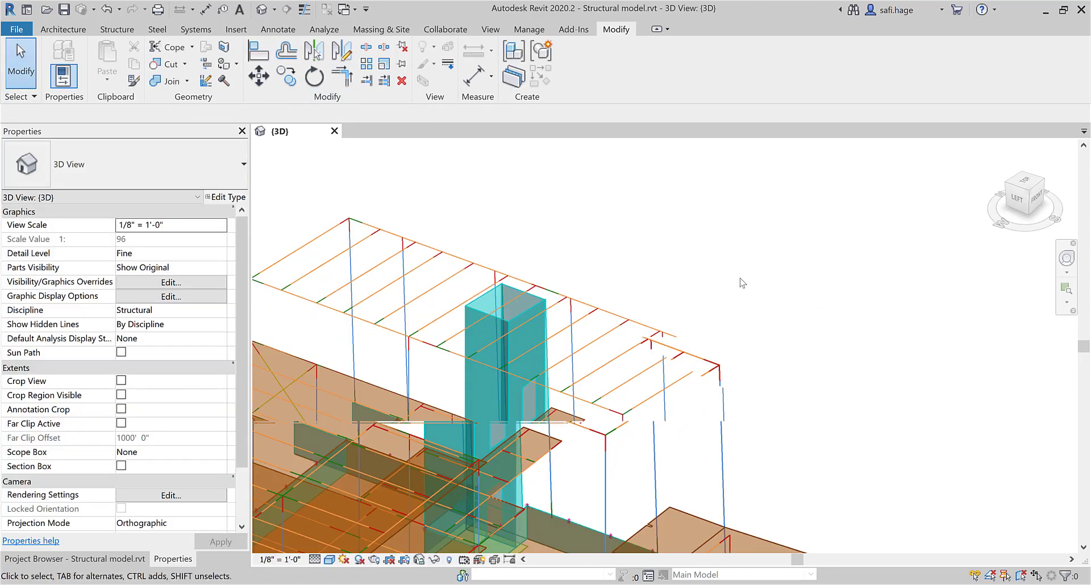
pyautogui.moveTo(742, 283); pyautogui.dragTo(806, 257, button='middle')
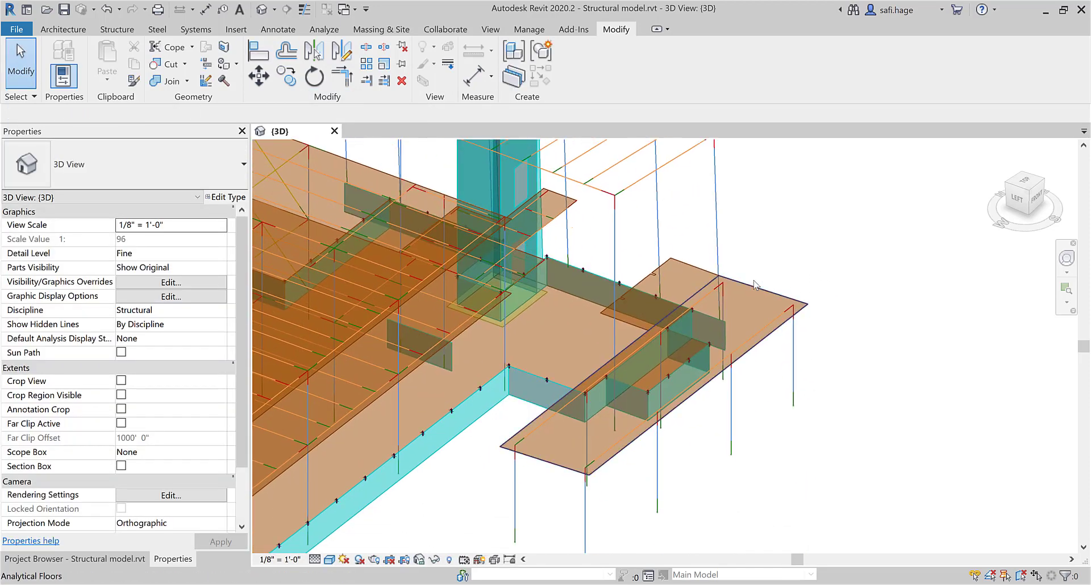
pyautogui.click(755, 285)
pyautogui.click(662, 64)
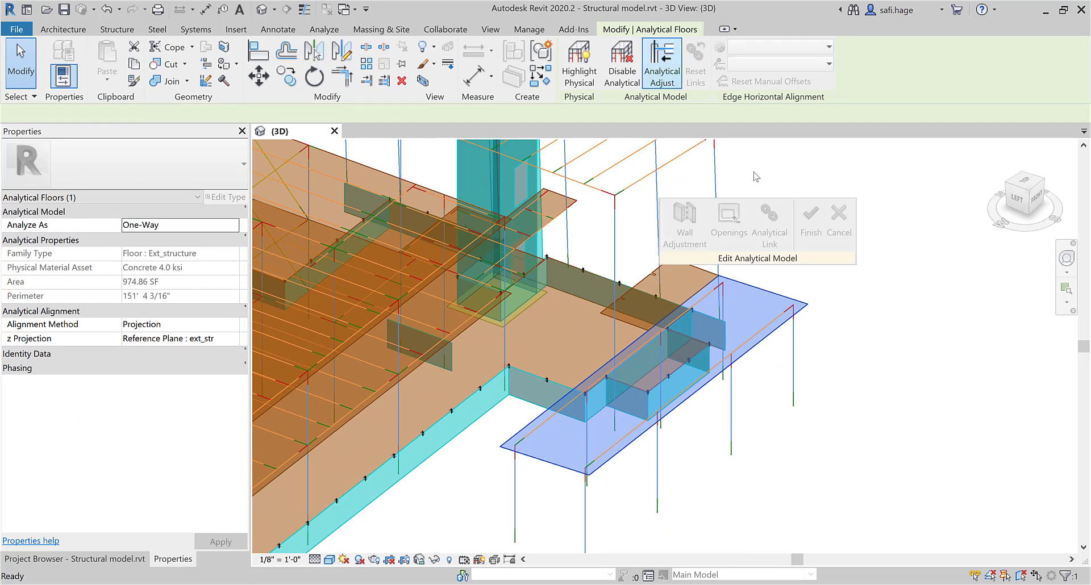
pyautogui.click(764, 354)
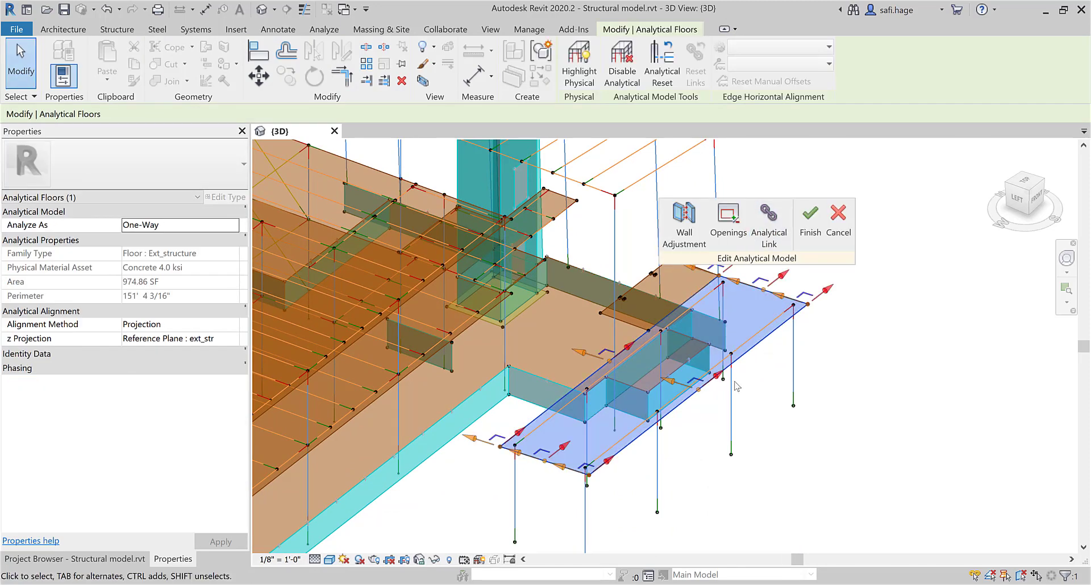
pyautogui.click(698, 389)
pyautogui.moveTo(688, 391); pyautogui.dragTo(694, 400)
pyautogui.press('Escape')
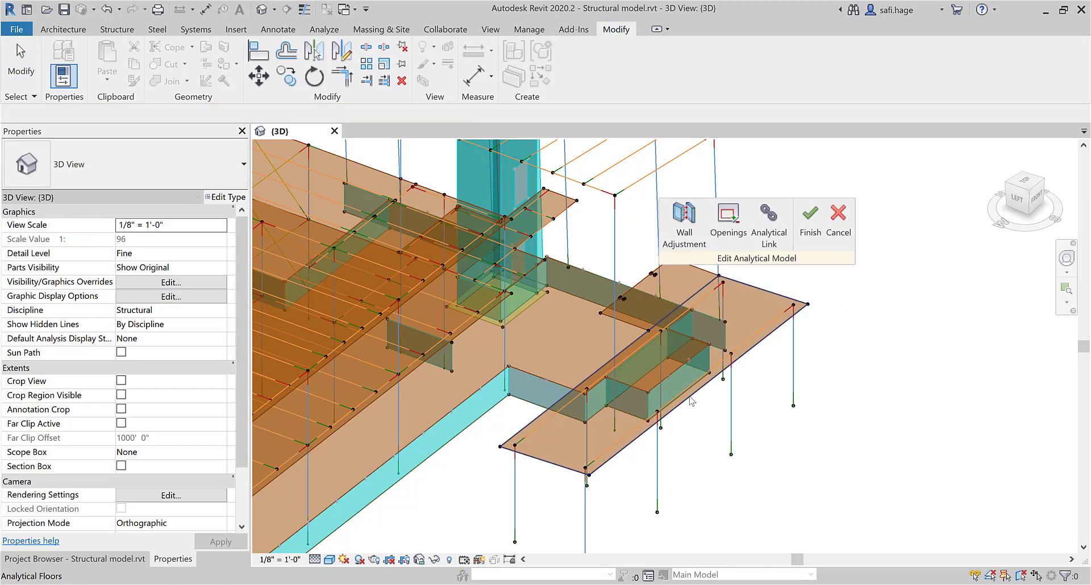
pyautogui.click(809, 305)
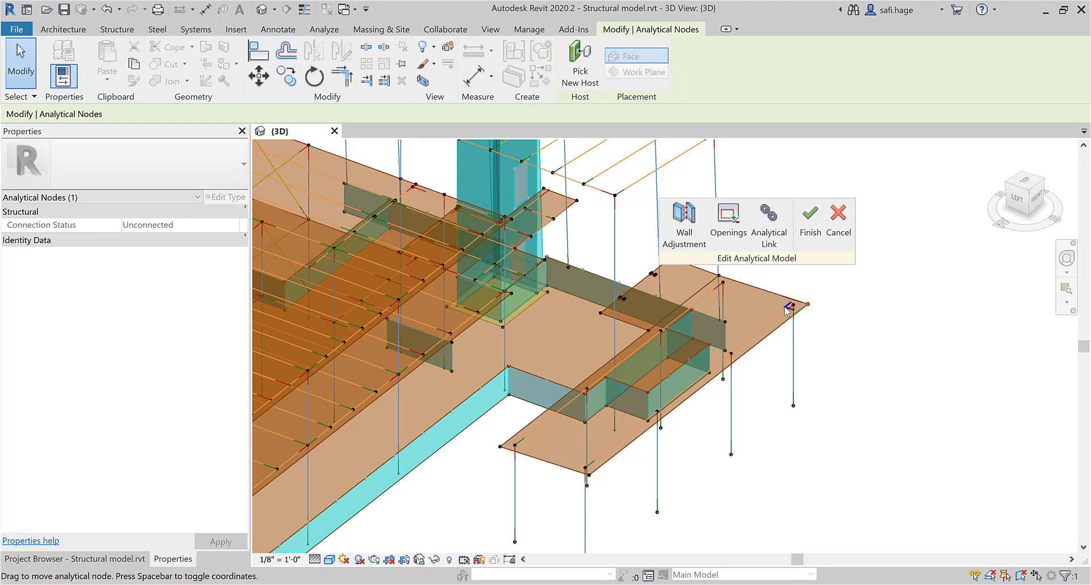
pyautogui.moveTo(810, 307)
pyautogui.mouseDown()
pyautogui.moveTo(829, 305)
pyautogui.moveTo(810, 286)
pyautogui.moveTo(828, 317)
pyautogui.moveTo(824, 304)
pyautogui.mouseUp()
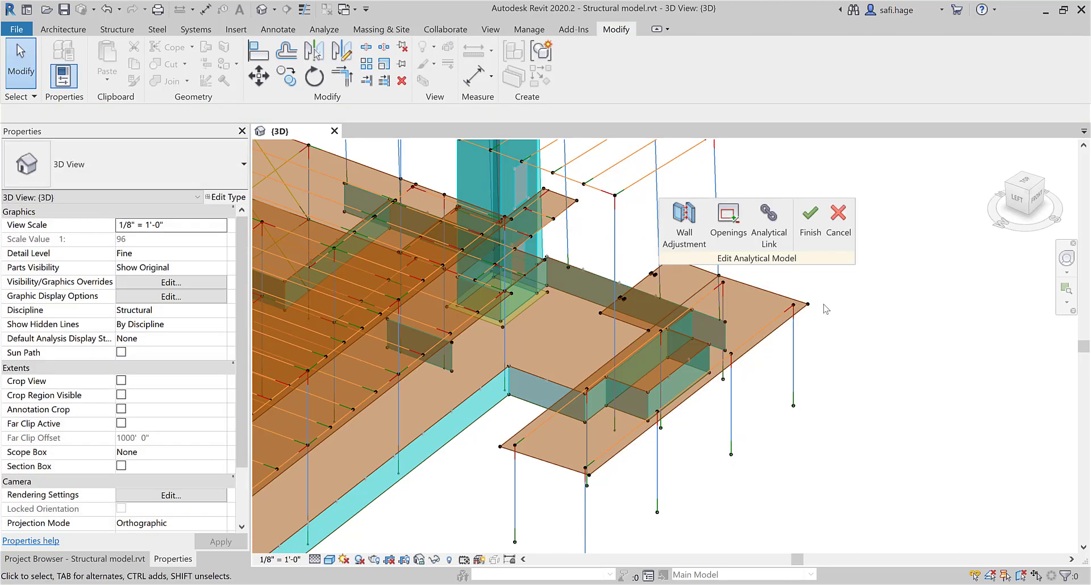
# Close the analytical edits and check Structural Loads under Analytical Model Categories for the 3D view.
pyautogui.click(838, 216)
pyautogui.scroll(-4, 845, 236)
pyautogui.scroll(1, 938, 296)
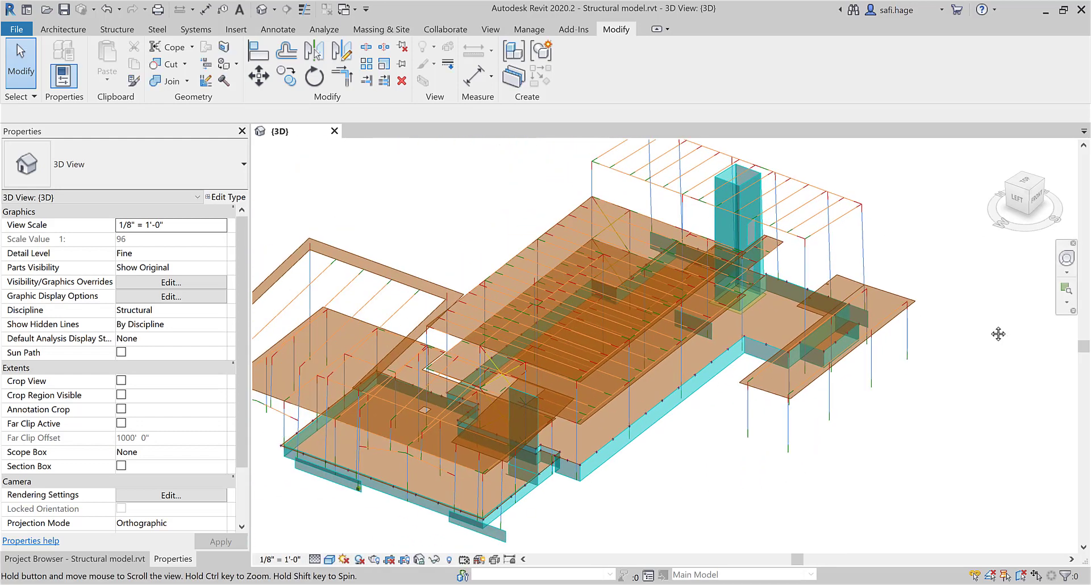
pyautogui.press('v')
pyautogui.press('v')
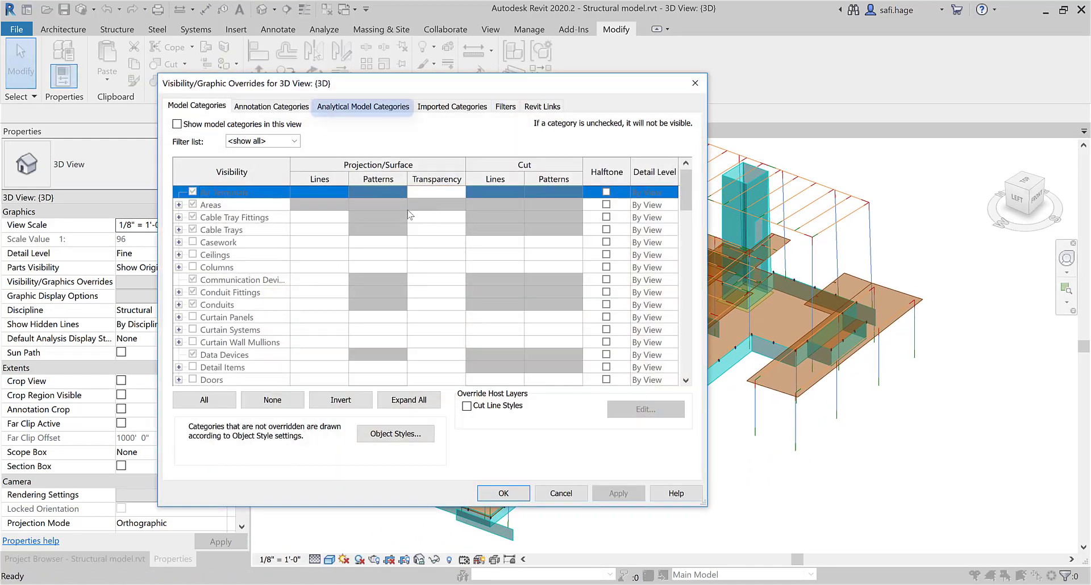
pyautogui.click(380, 108)
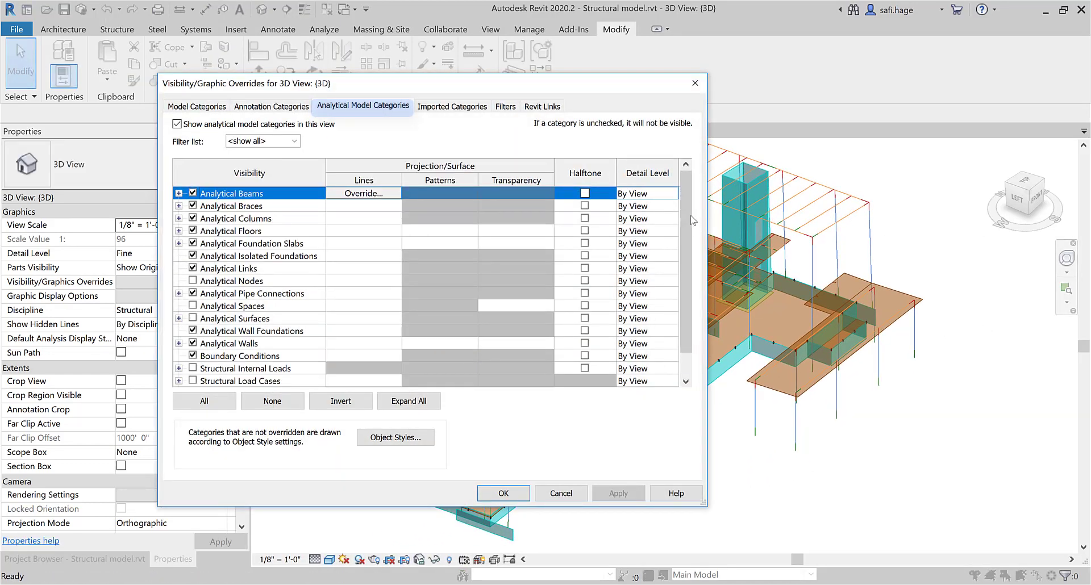
pyautogui.scroll(-1, 692, 221)
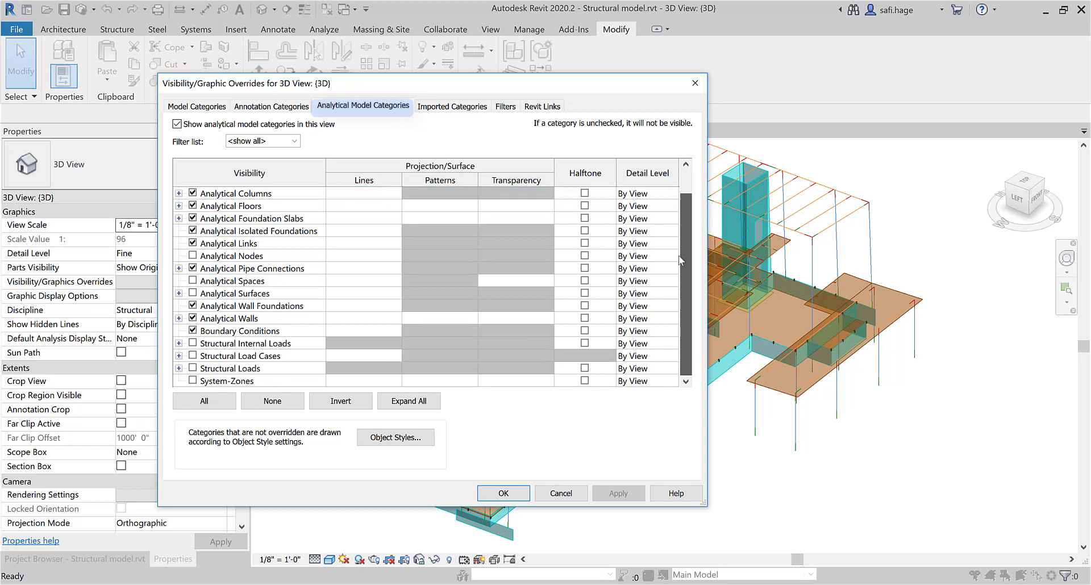
pyautogui.click(193, 368)
pyautogui.click(504, 493)
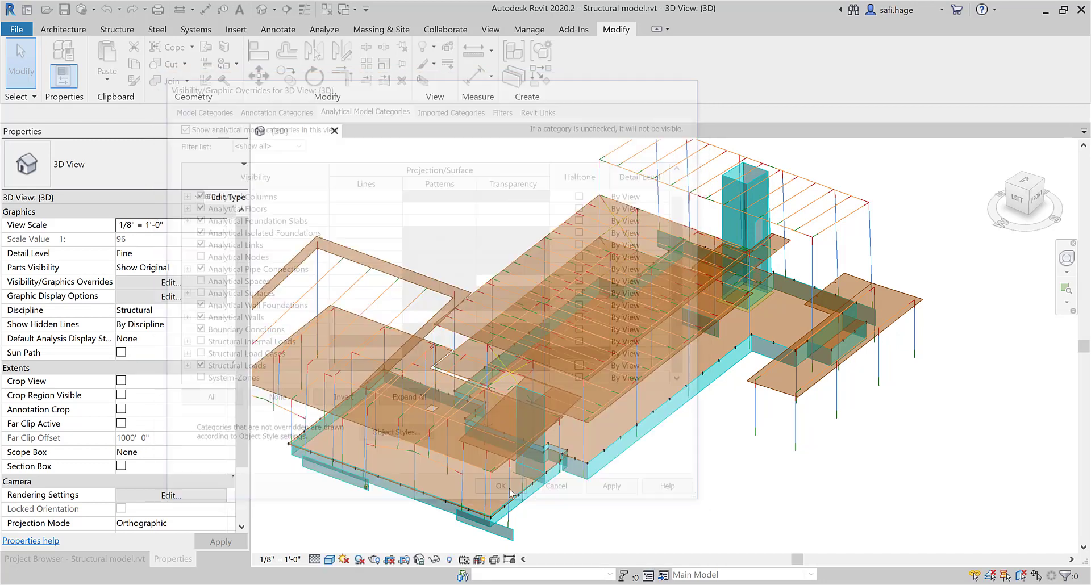
pyautogui.scroll(4, 570, 196)
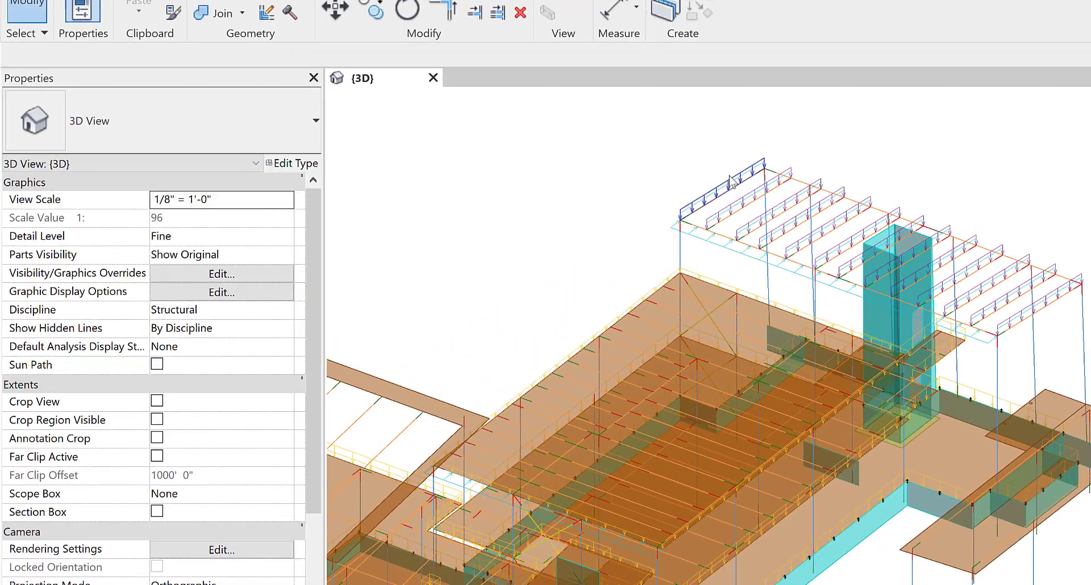
# Select a line load to show its properties: load case DL1, Dead, Fz 1 of -0.150 kip/ft.
pyautogui.click(732, 181)
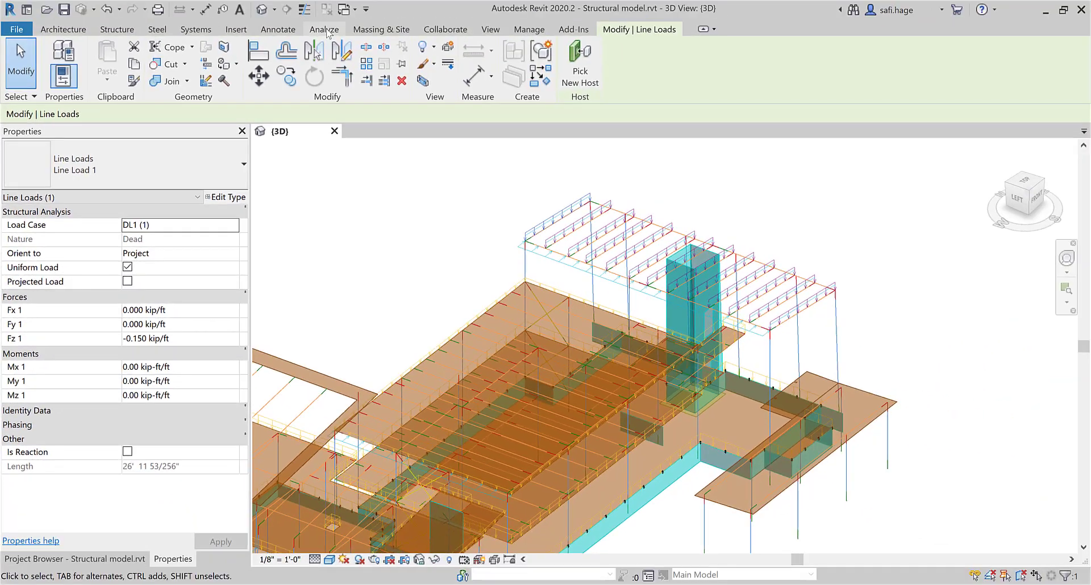
pyautogui.click(359, 2)
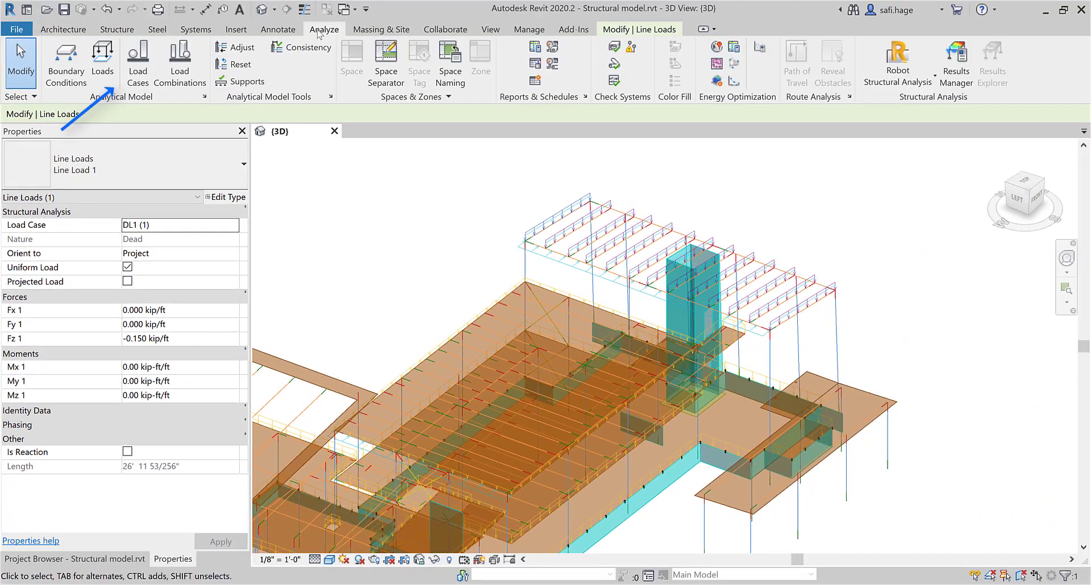
pyautogui.click(138, 75)
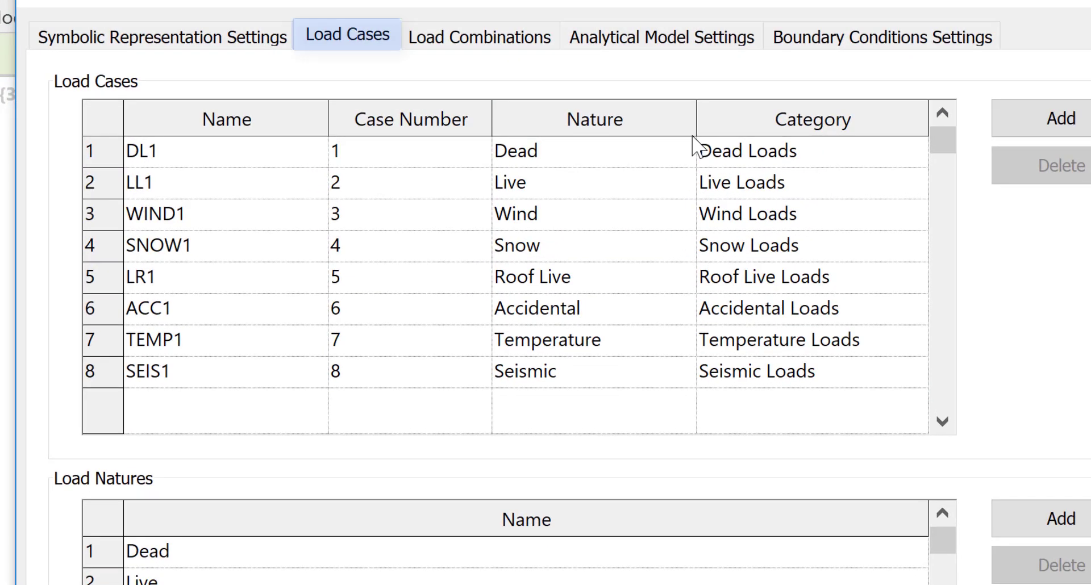
pyautogui.click(574, 157)
pyautogui.click(579, 157)
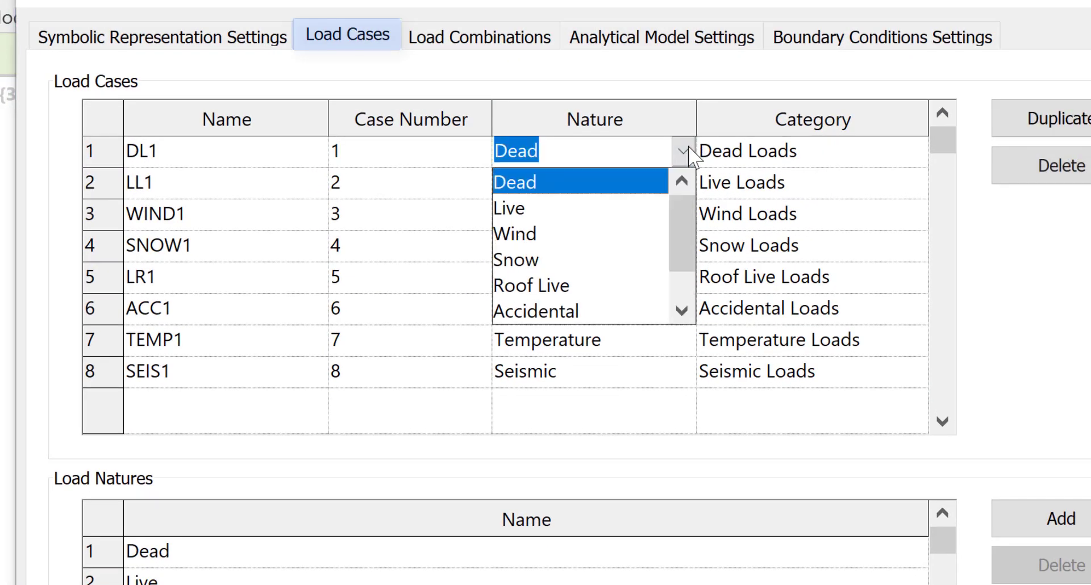
pyautogui.moveTo(686, 224)
pyautogui.mouseDown()
pyautogui.moveTo(685, 261)
pyautogui.moveTo(685, 226)
pyautogui.mouseUp()
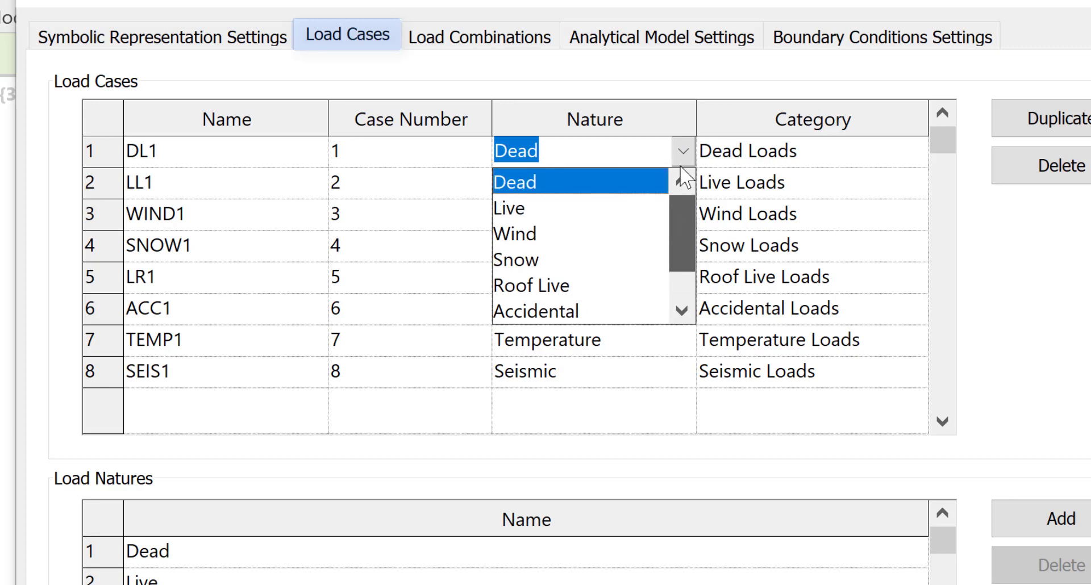
pyautogui.click(521, 80)
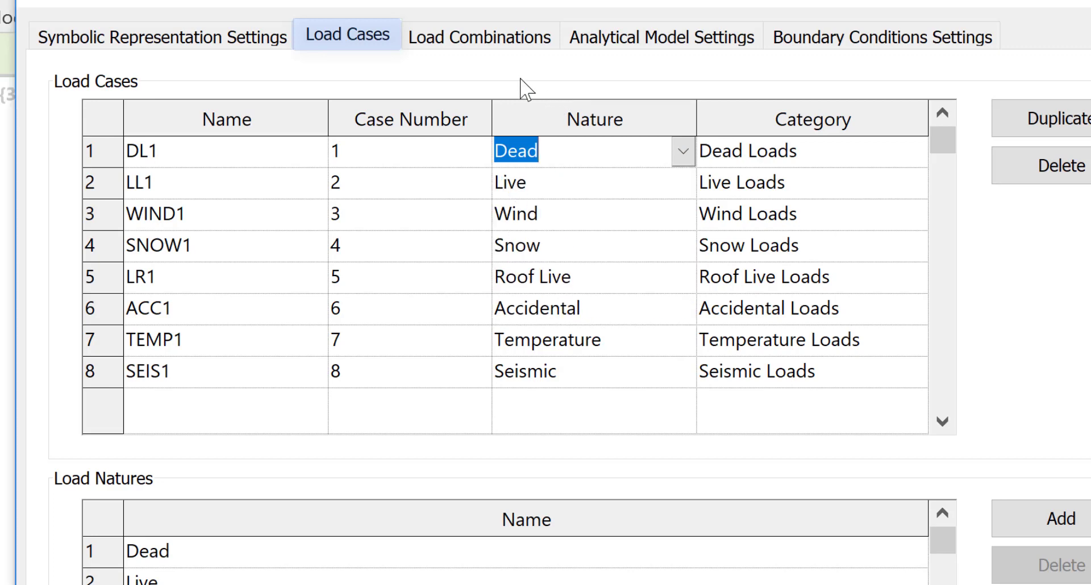
pyautogui.click(503, 42)
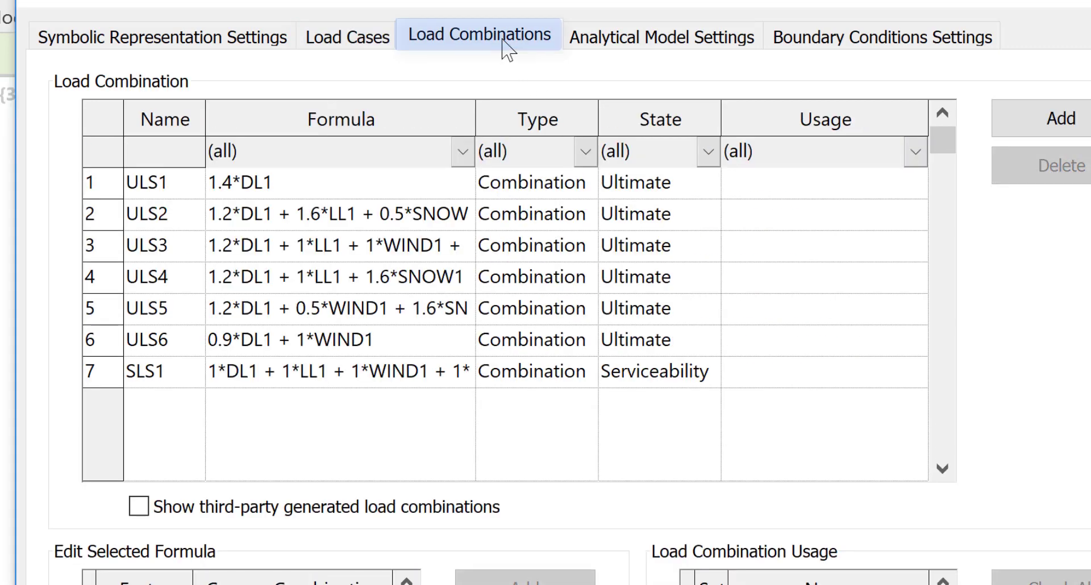
pyautogui.click(707, 191)
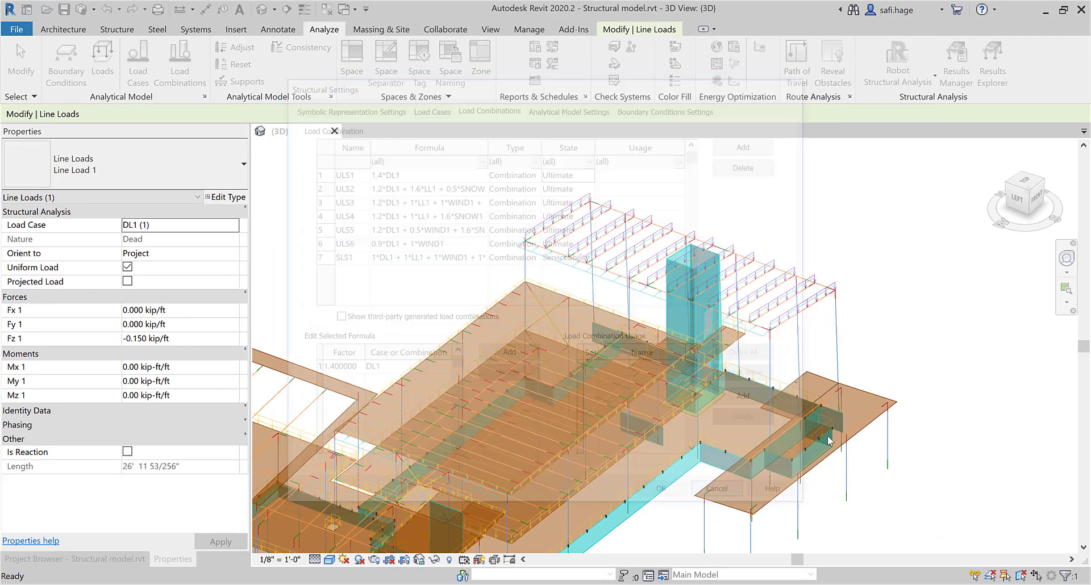
# Place Fixed point boundary conditions at the analytical column bases.
pyautogui.click(890, 282)
pyautogui.moveTo(890, 301); pyautogui.dragTo(752, 452, button='middle')
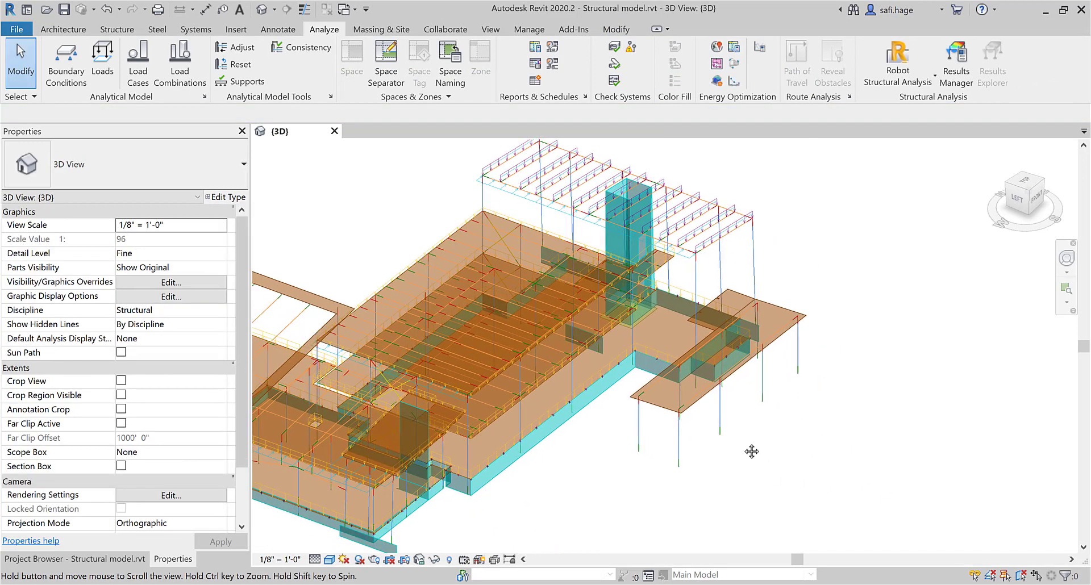
pyautogui.scroll(3, 751, 452)
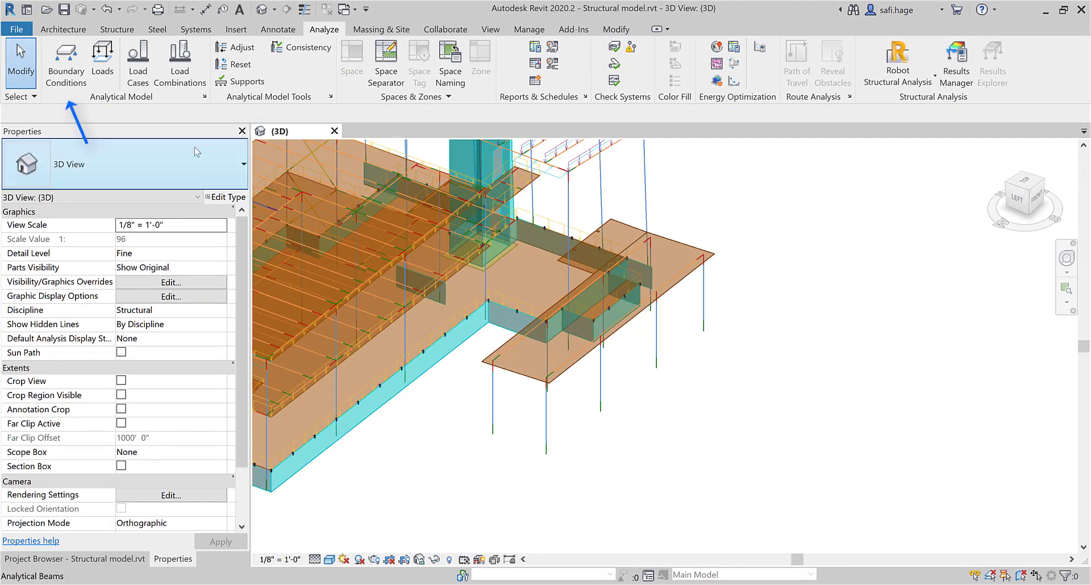
pyautogui.click(65, 61)
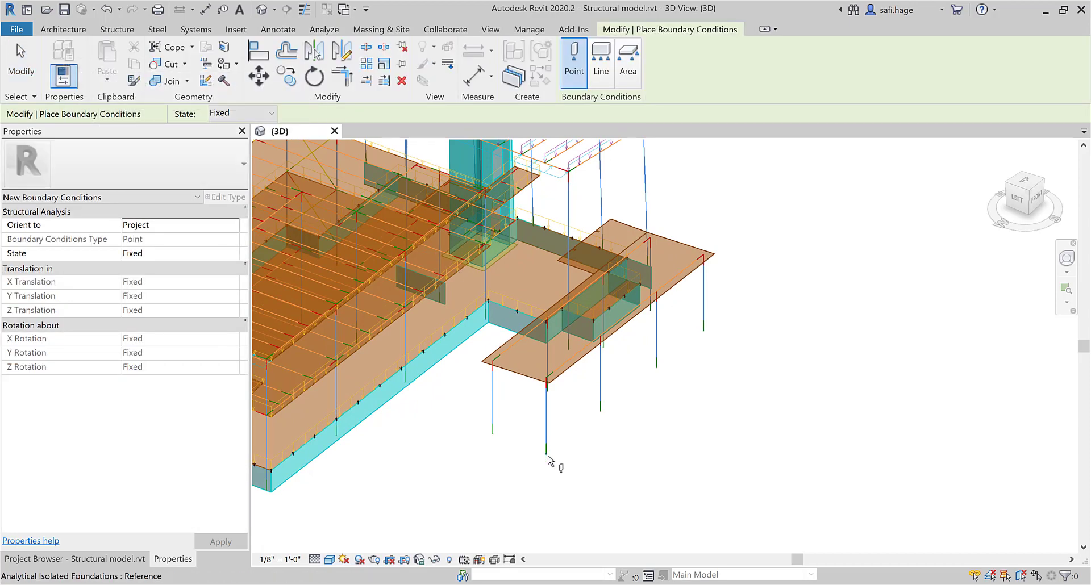
pyautogui.click(600, 412)
# Switch the state to Pinned and place pinned point supports at two more column bases.
pyautogui.click(236, 257)
pyautogui.click(149, 279)
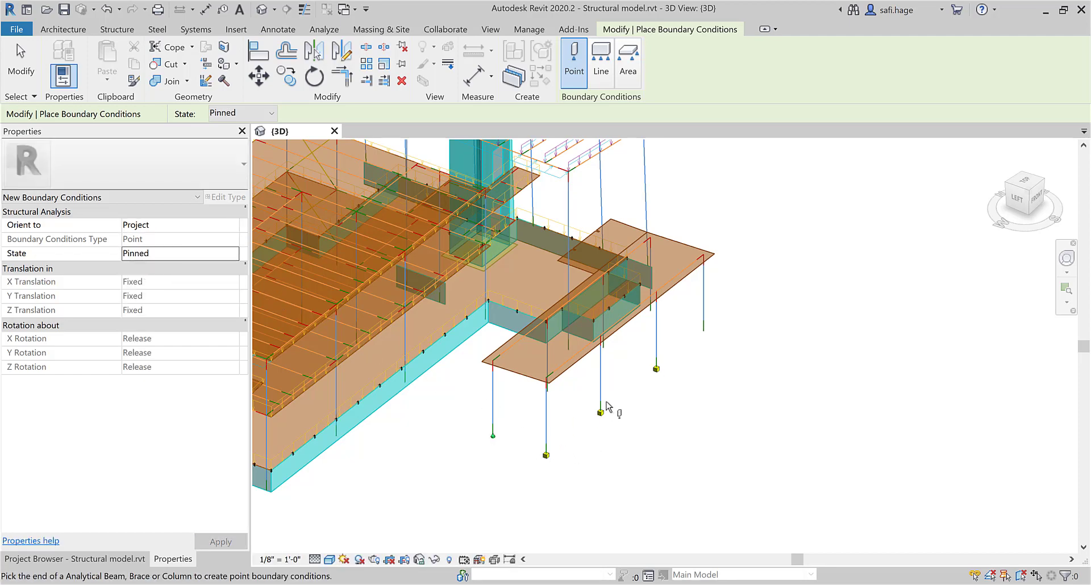
pyautogui.scroll(3, 607, 405)
pyautogui.click(511, 374)
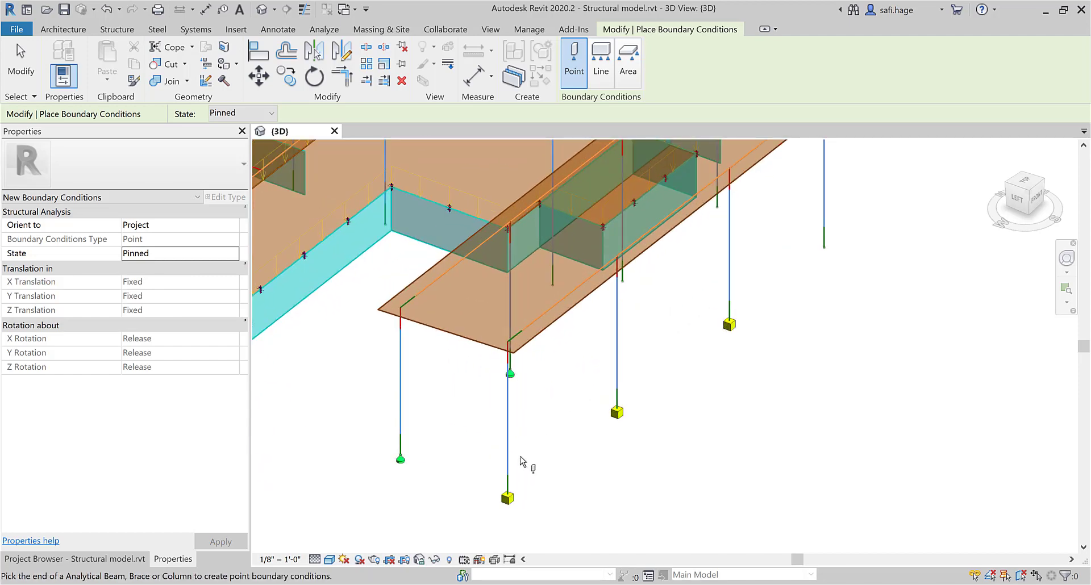
pyautogui.press('Escape')
# Change the lowest column-base support from Fixed to User, releasing X/Y translation and all rotations.
pyautogui.click(508, 498)
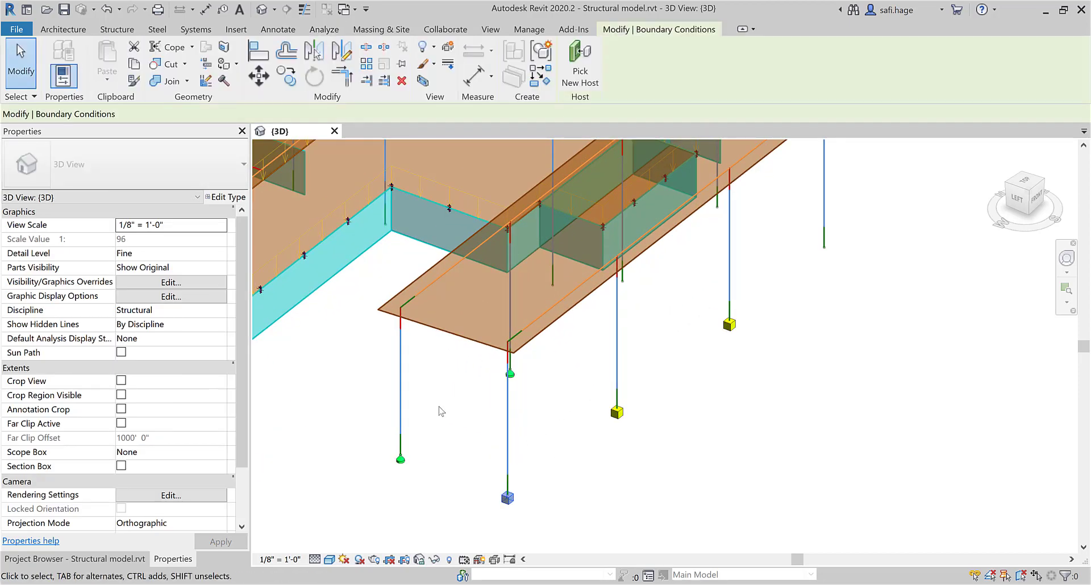
pyautogui.click(228, 255)
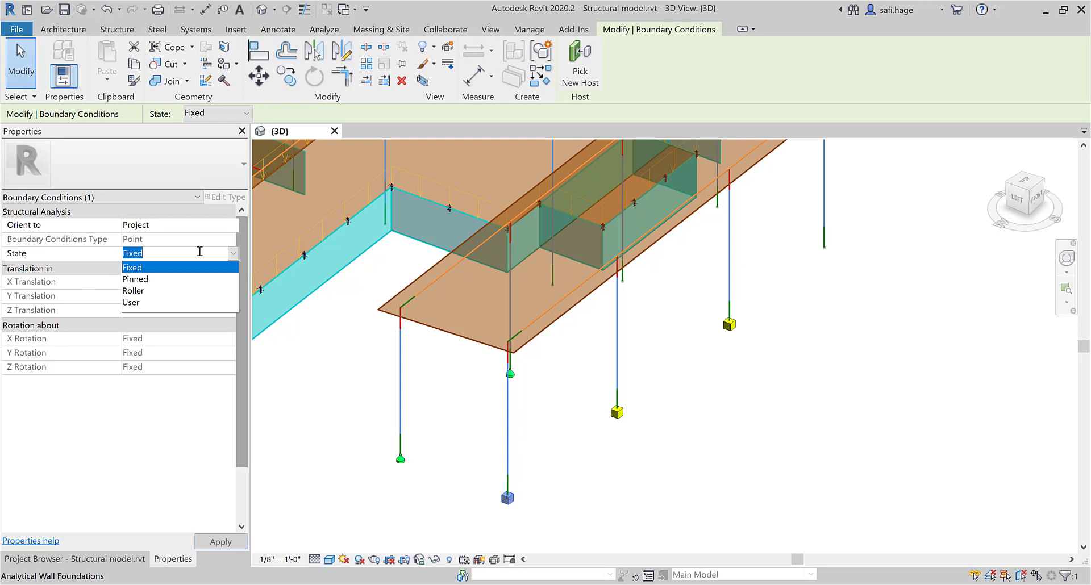
pyautogui.click(133, 291)
pyautogui.click(151, 254)
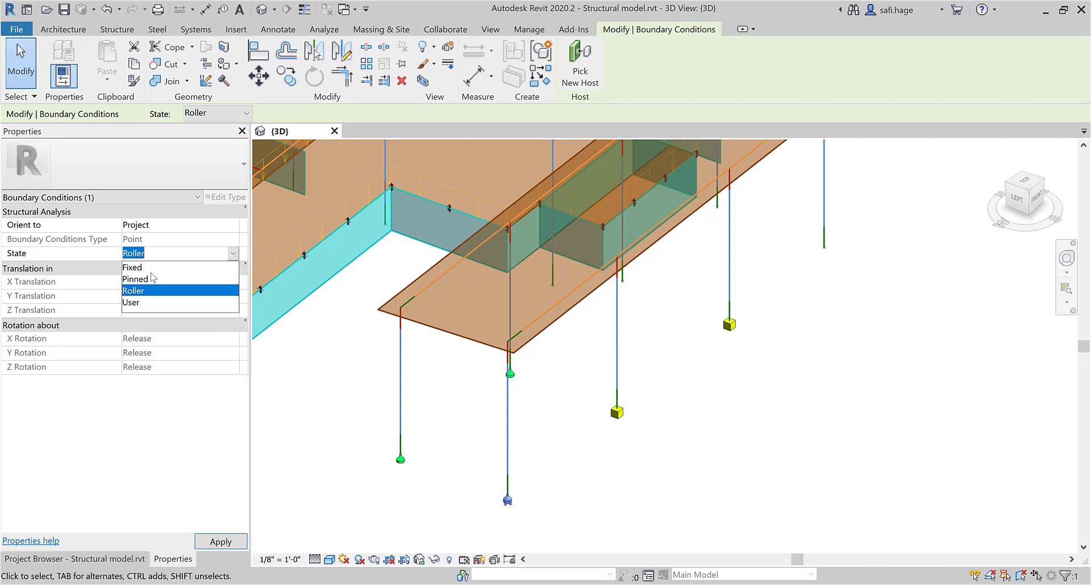
pyautogui.click(136, 302)
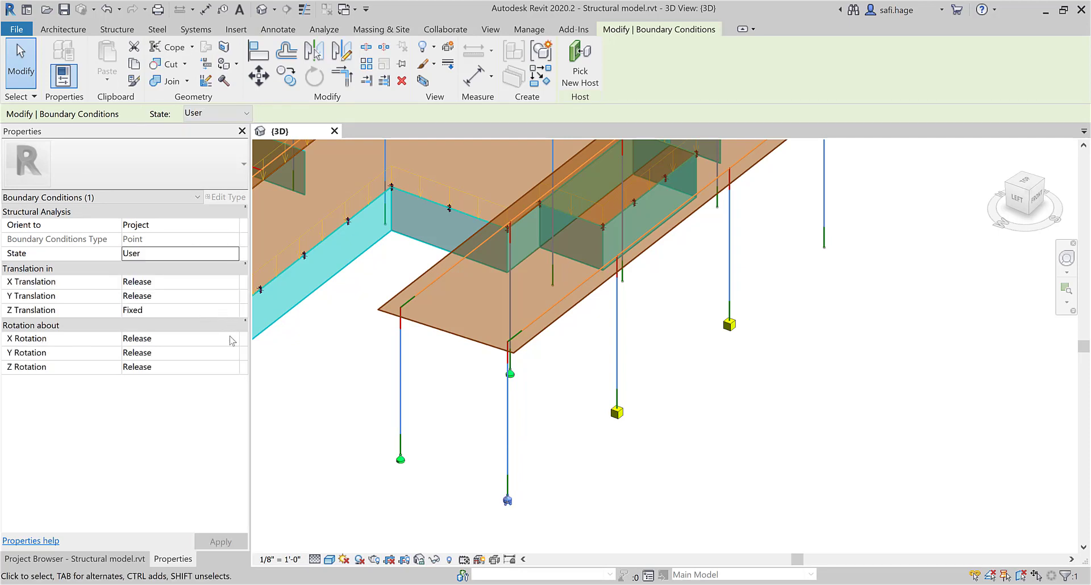
pyautogui.click(221, 311)
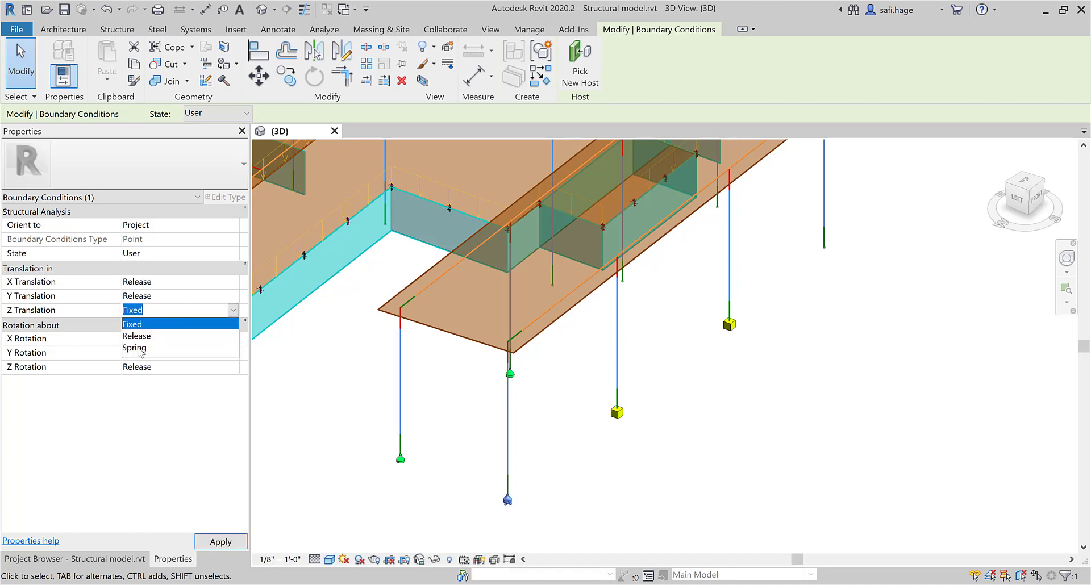